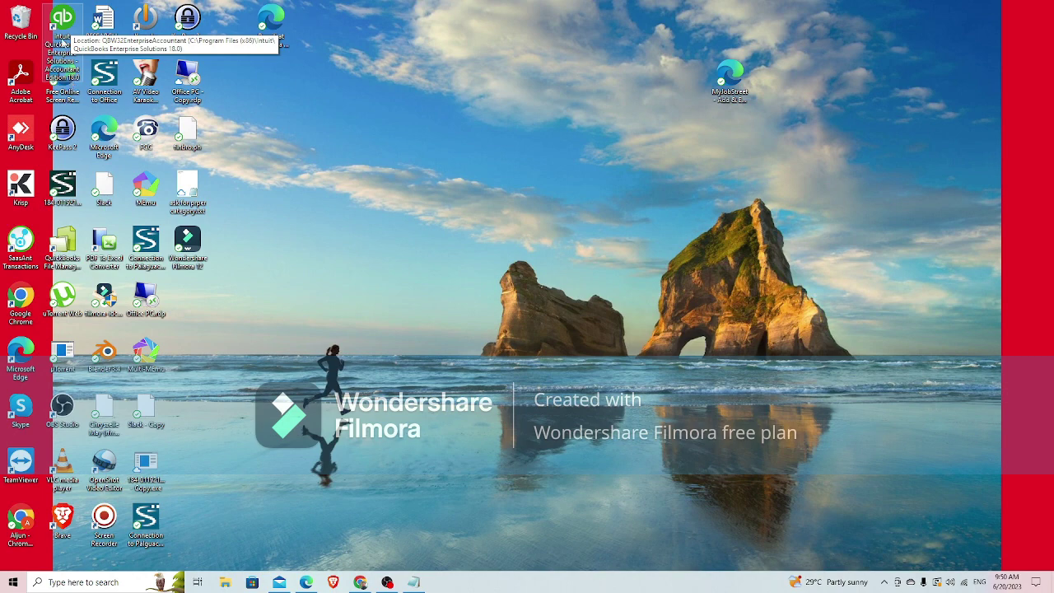
- Launch QuickBooks Enterprise Solutions and begin a detailed setup of a new company file
double_click(62, 23)
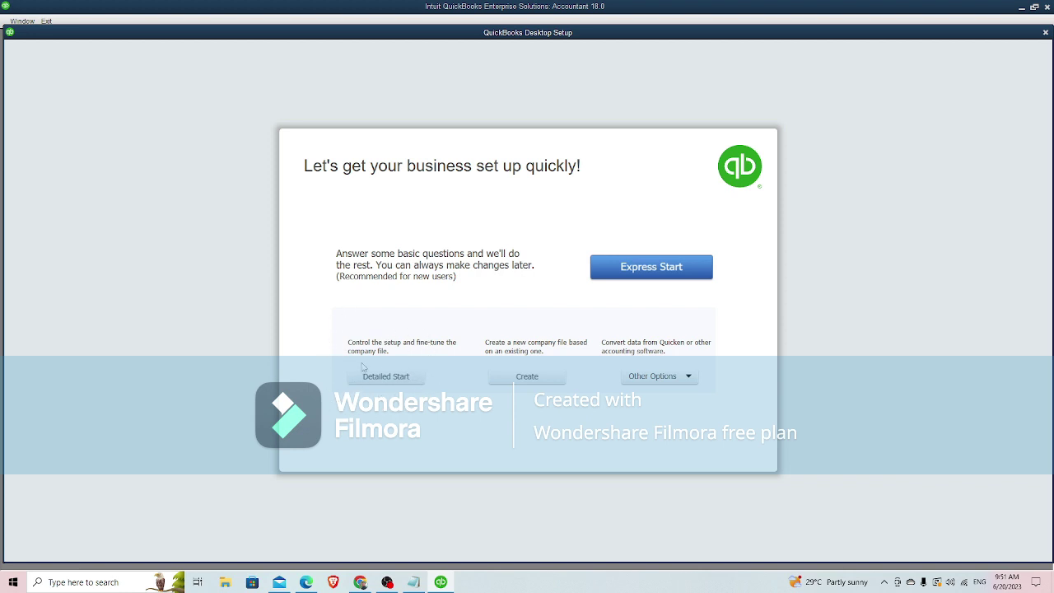
left_click(387, 376)
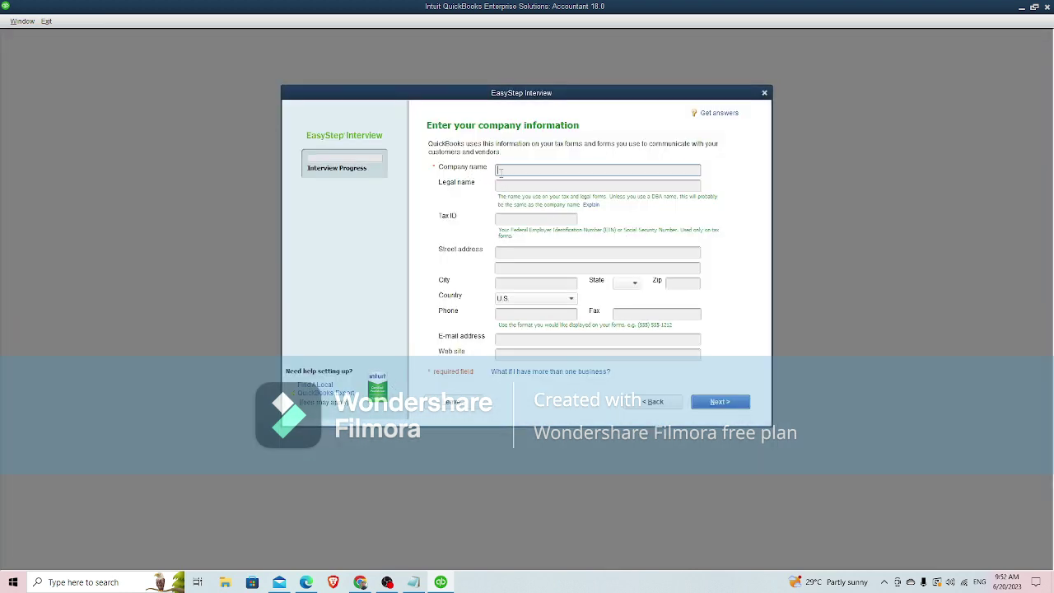
- Enter "ABC and Company LLC" as the company name and copy it into the legal name
left_click(414, 583)
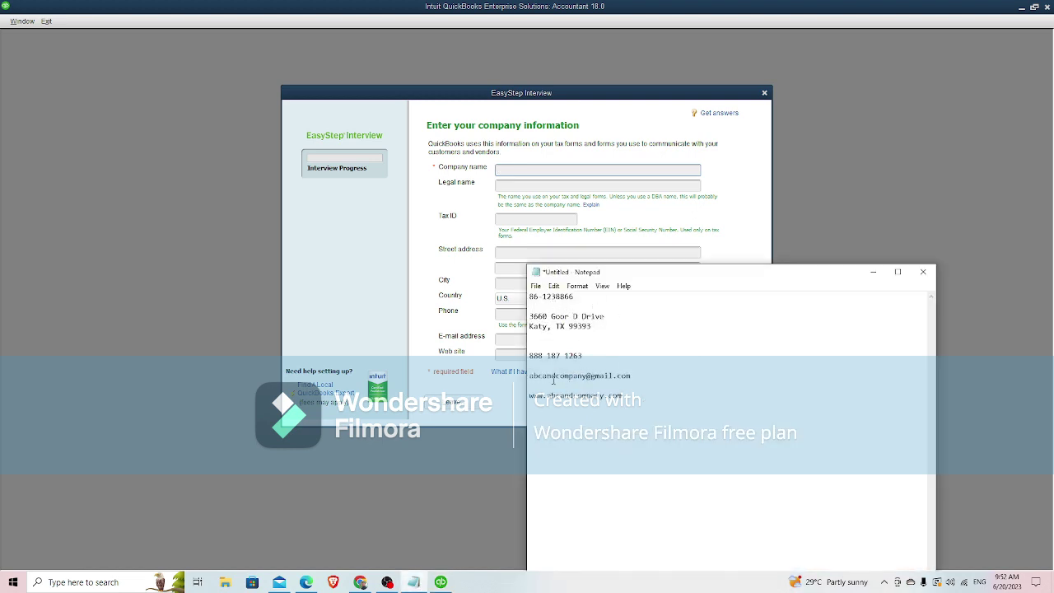
left_click(533, 169)
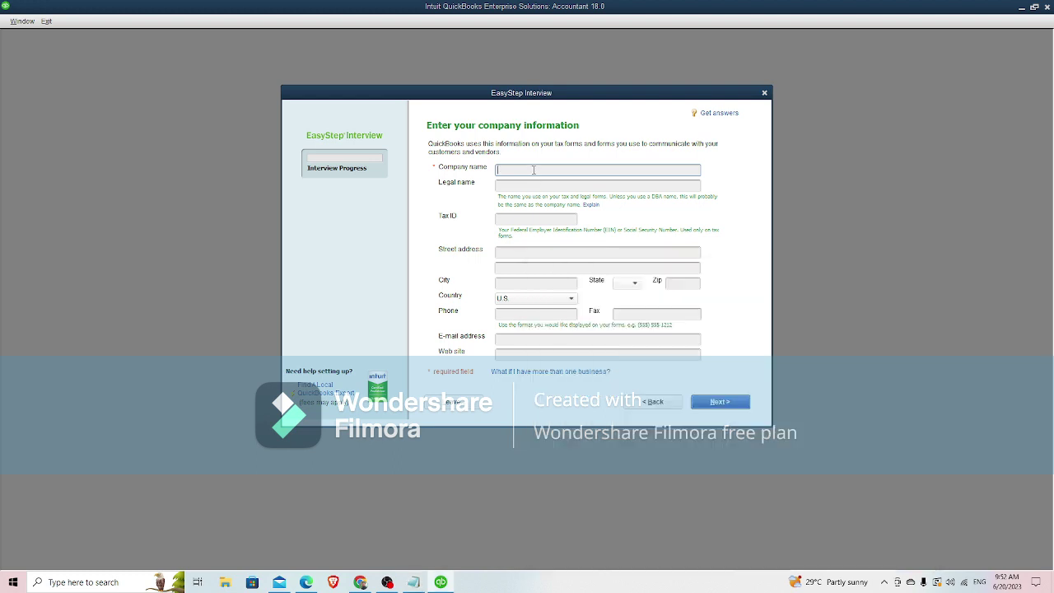
type("ABC and Company LLC")
left_click_drag(571, 169, 437, 172)
key("ctrl+c")
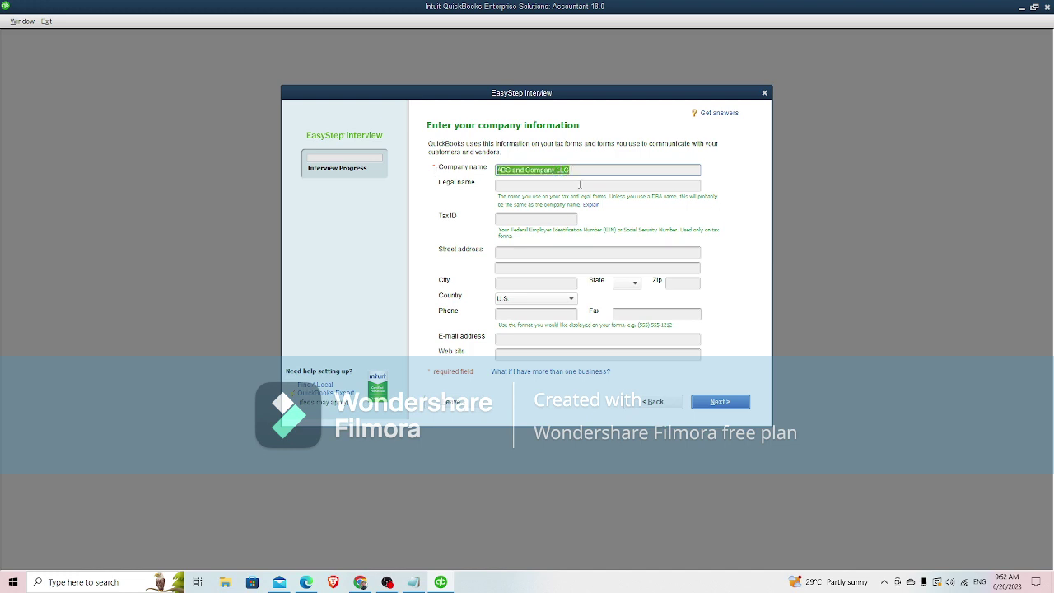
left_click(536, 186)
key("ctrl+v")
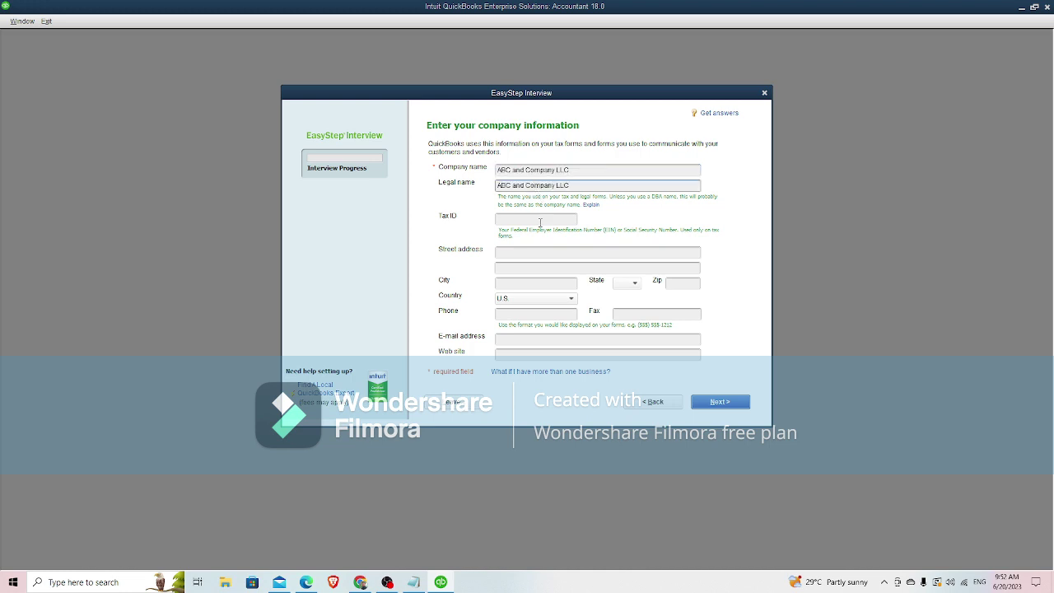
- Copy the tax ID from the Notepad notes into the company's Tax ID field
left_click(541, 220)
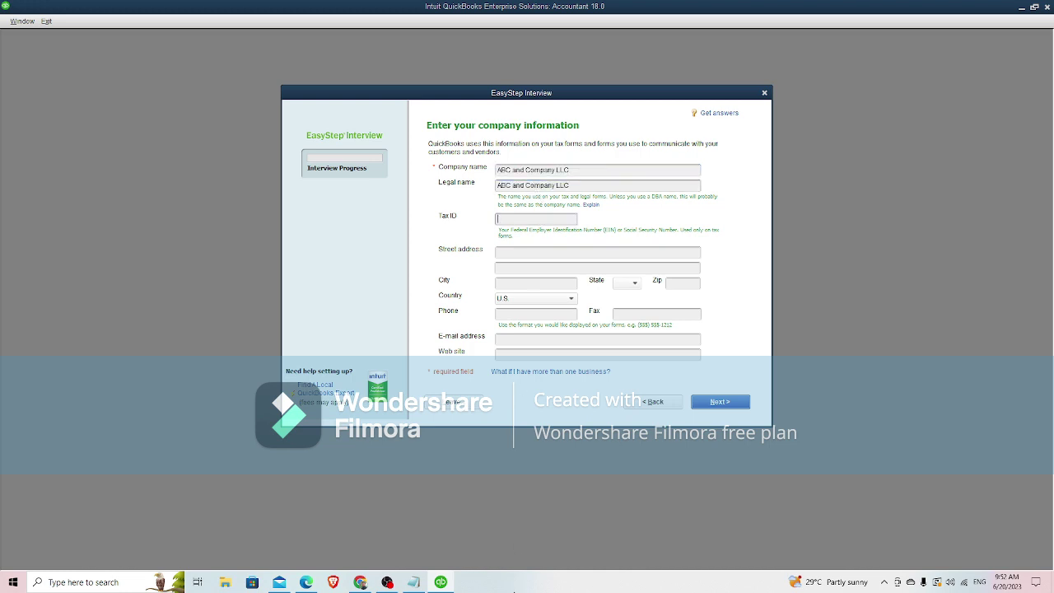
left_click(414, 583)
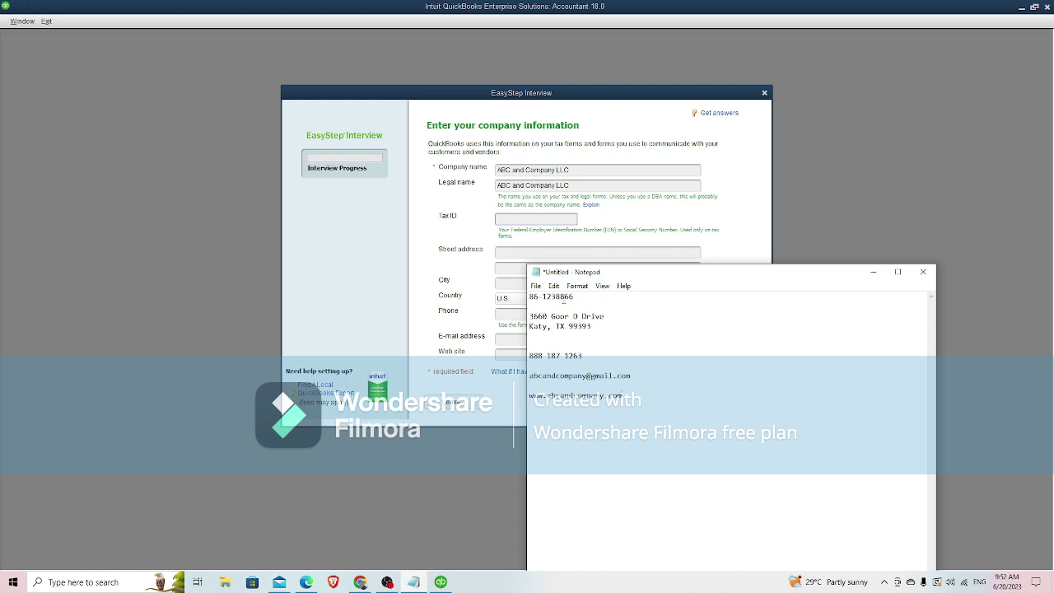
left_click_drag(574, 296, 516, 302)
key("ctrl+c")
left_click(532, 219)
key("ctrl+v")
- Copy the street address from the Notepad notes into the first street address line
left_click(540, 253)
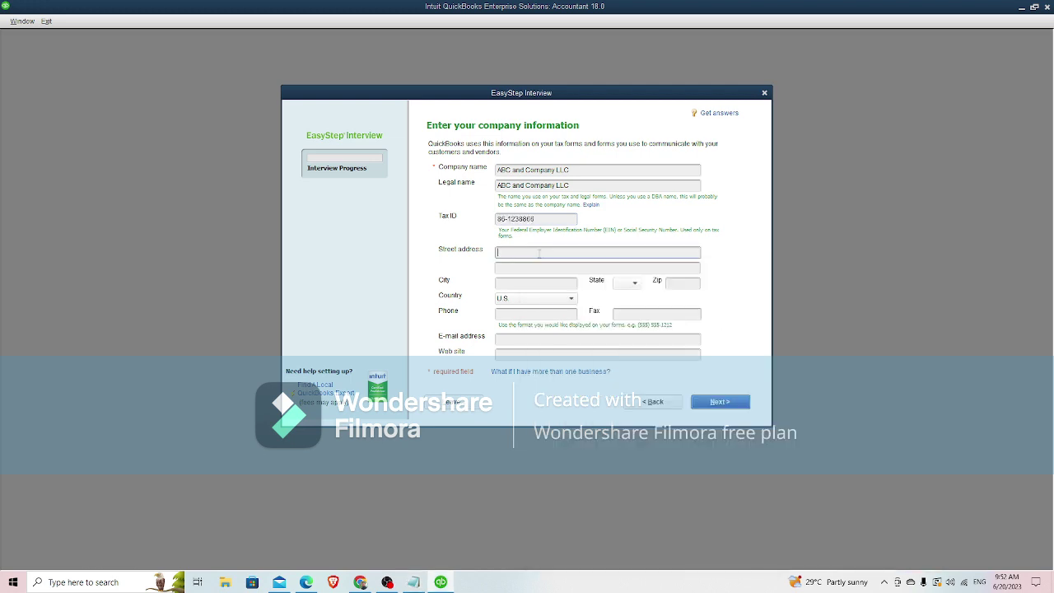
left_click(413, 583)
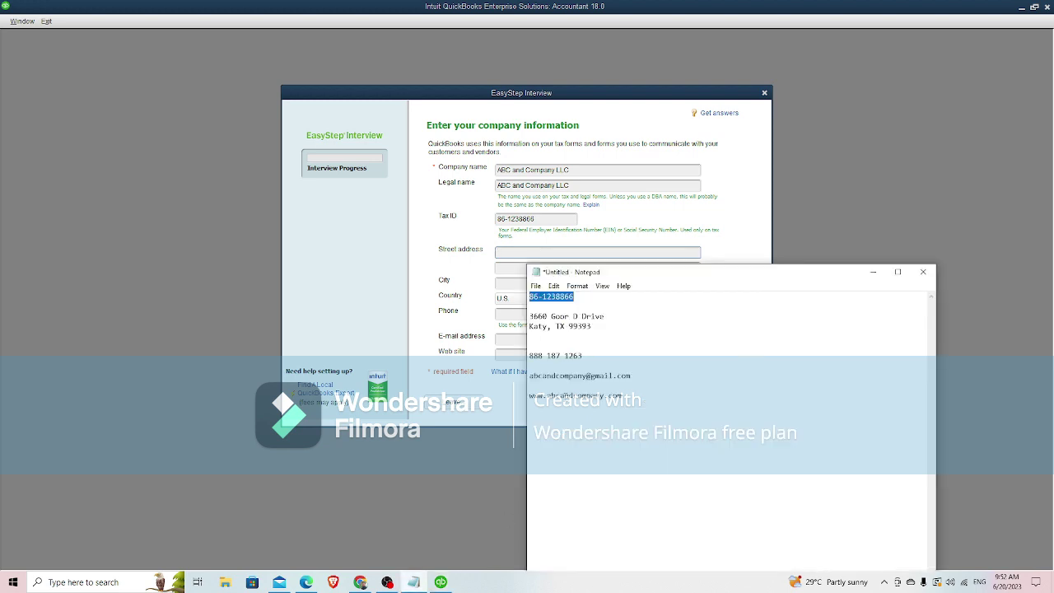
left_click_drag(530, 317, 605, 316)
key("ctrl+c")
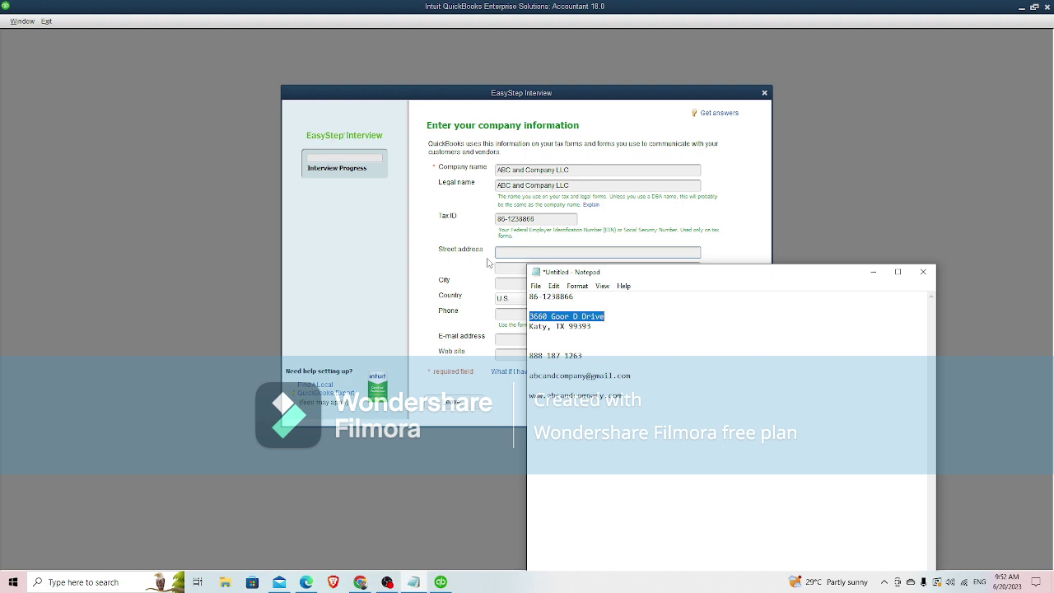
left_click(488, 262)
key("ctrl+v")
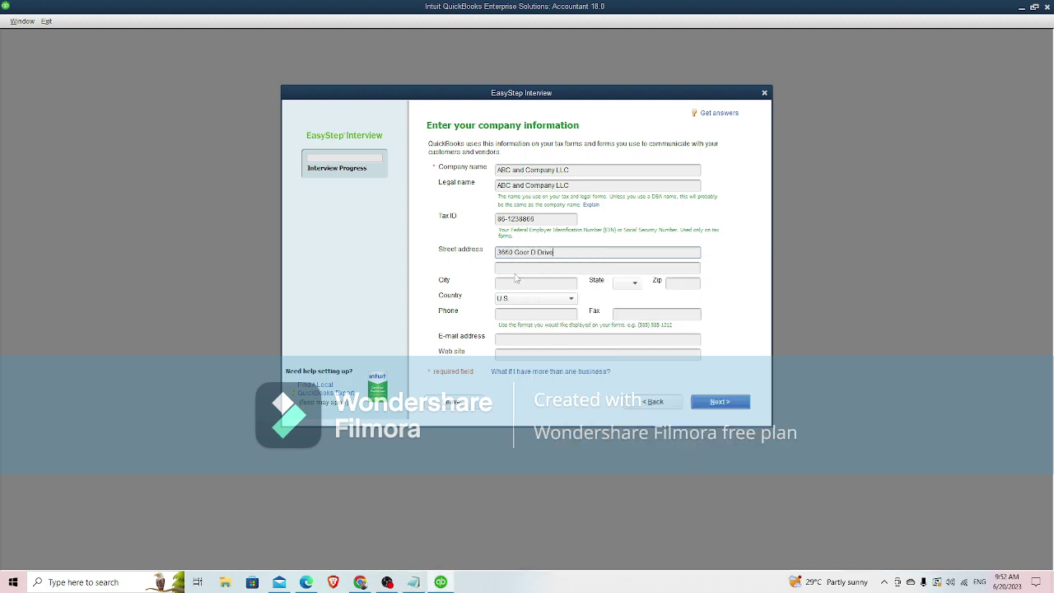
- Leave the second address line blank and copy the city from the Notepad notes into the City field
left_click(516, 267)
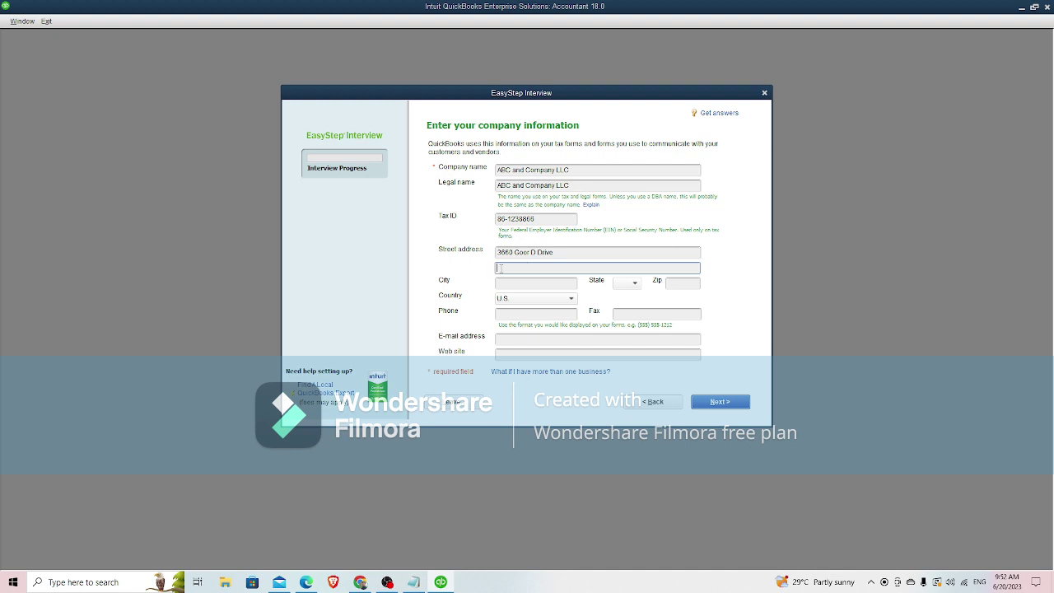
key("Tab")
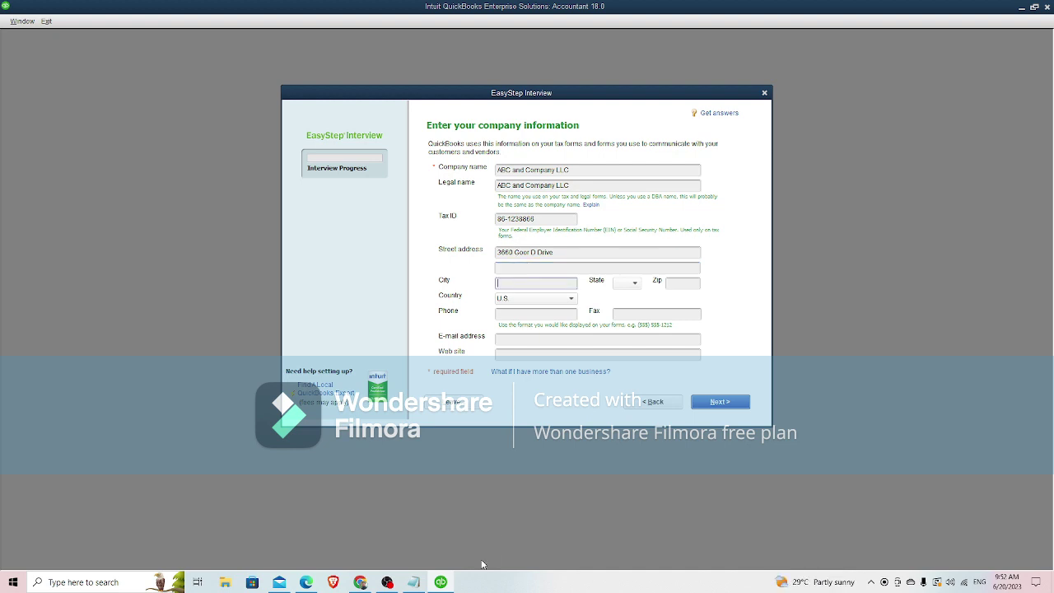
left_click(415, 582)
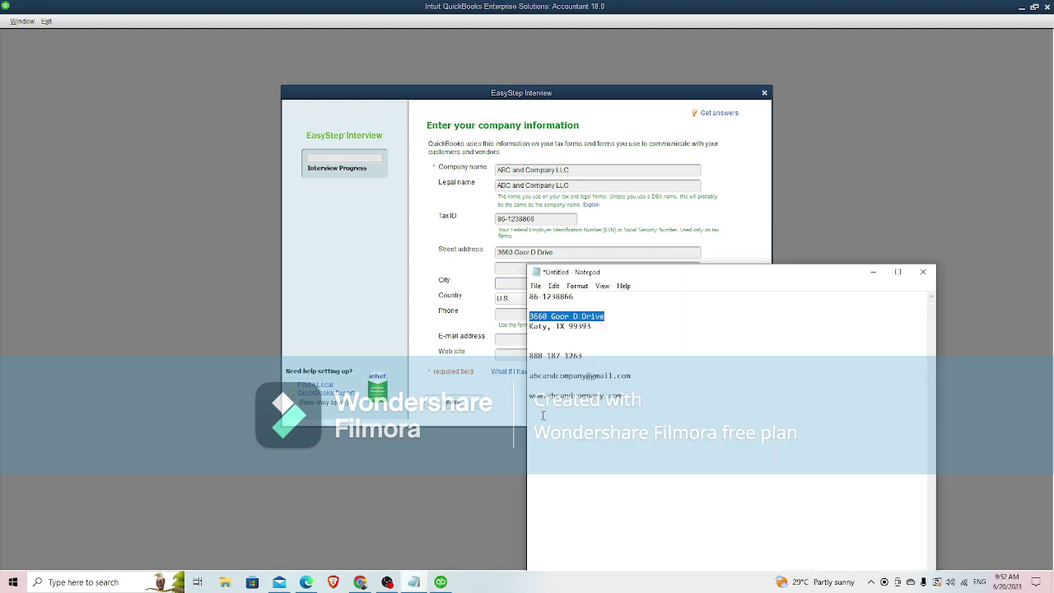
double_click(541, 327)
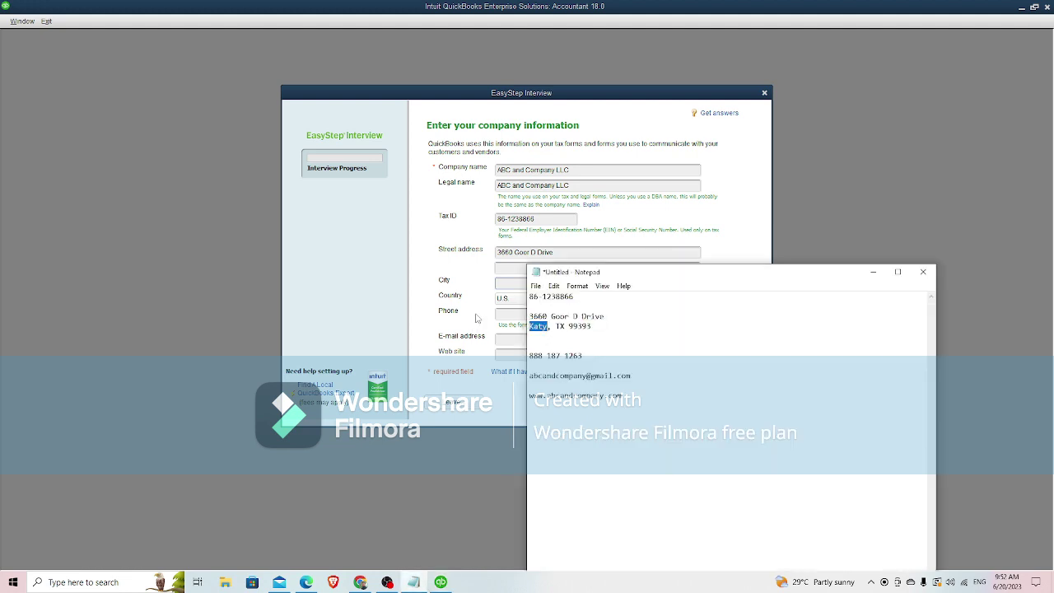
left_click(504, 285)
key("ctrl+v")
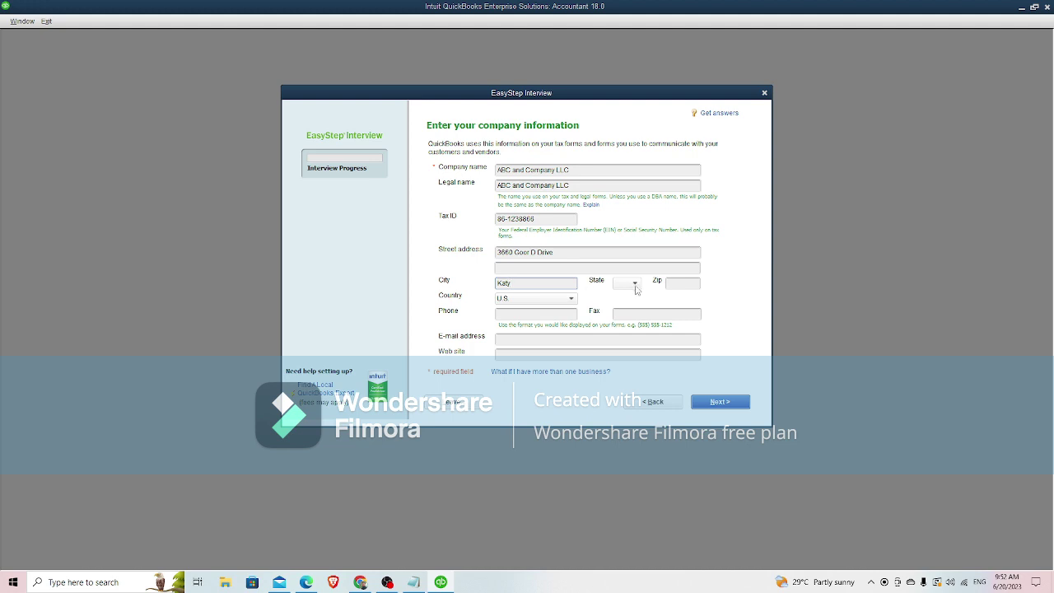
- Set the company's state to TX and copy the ZIP code over from the Notepad notes
left_click(635, 283)
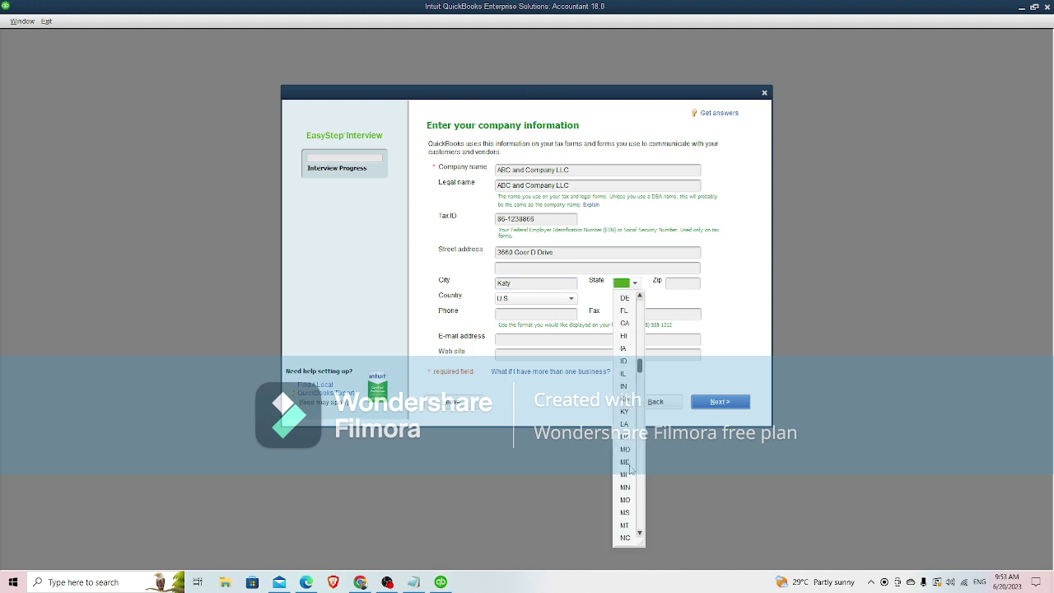
scroll(630, 469, "down", 9)
left_click(630, 525)
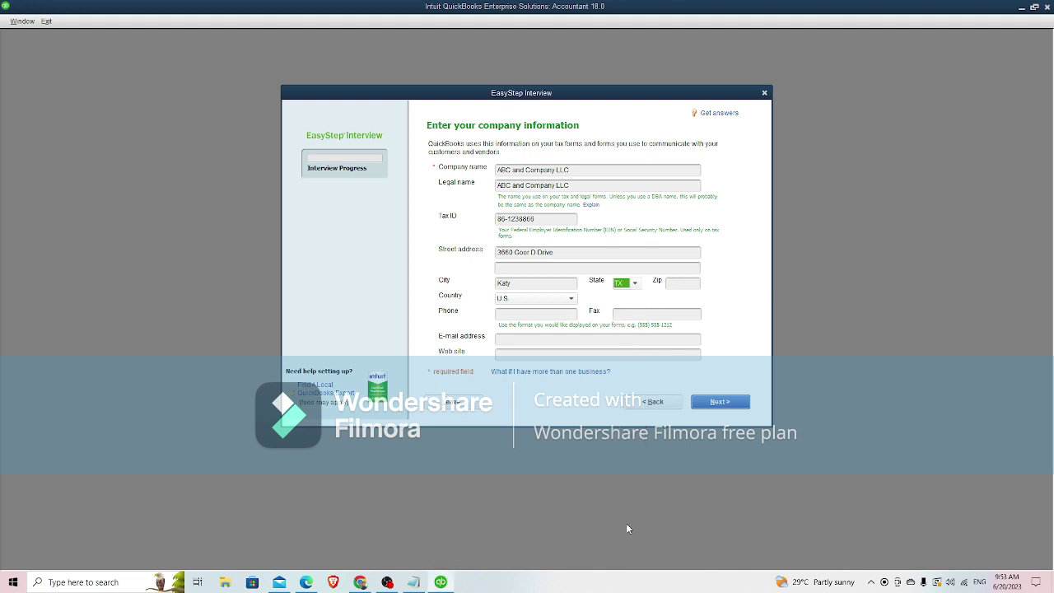
key("Tab")
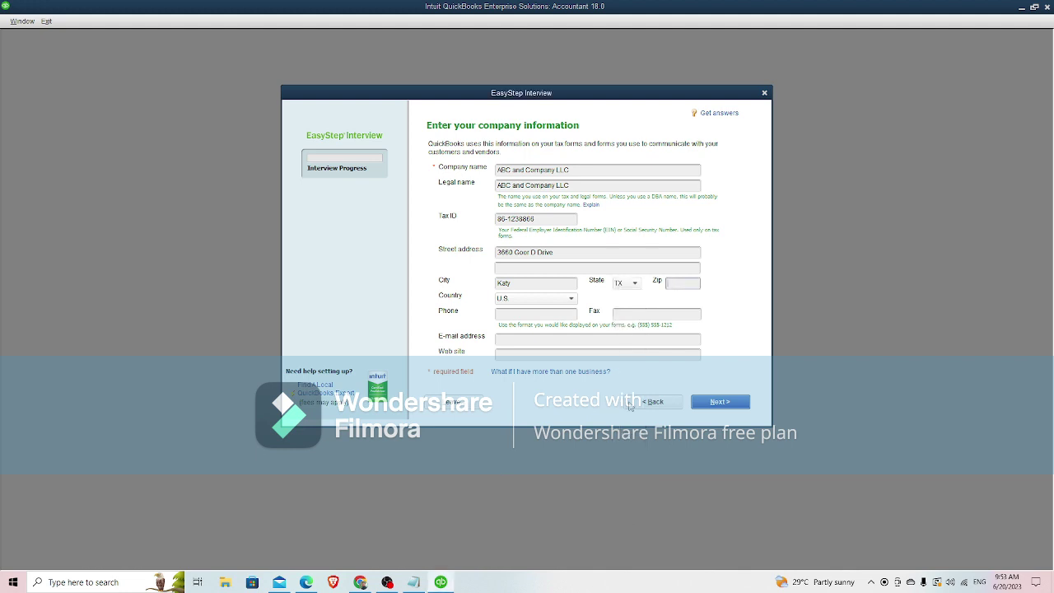
left_click(414, 583)
double_click(580, 326)
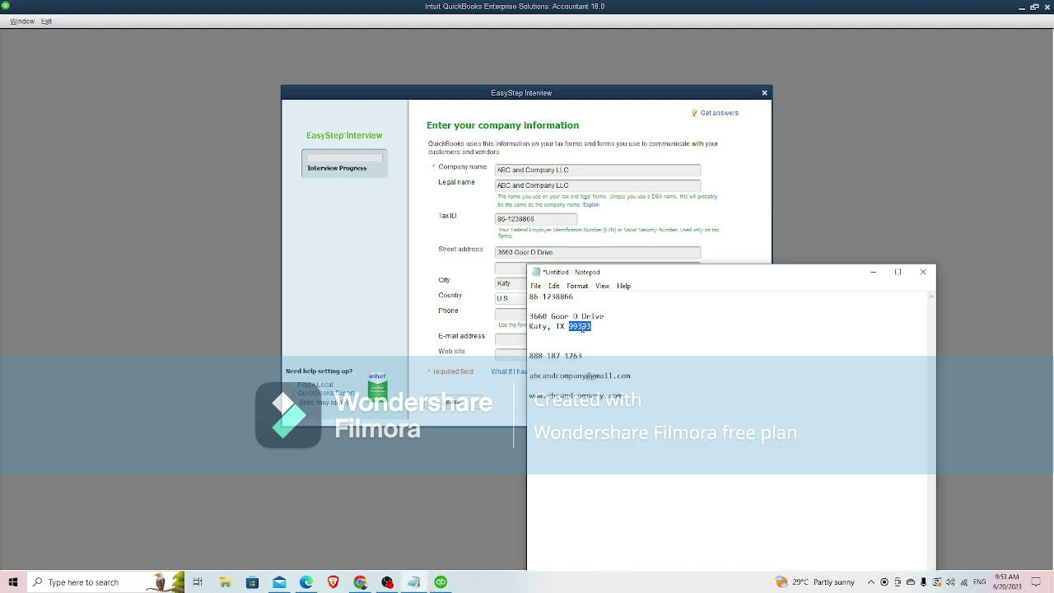
left_click(725, 240)
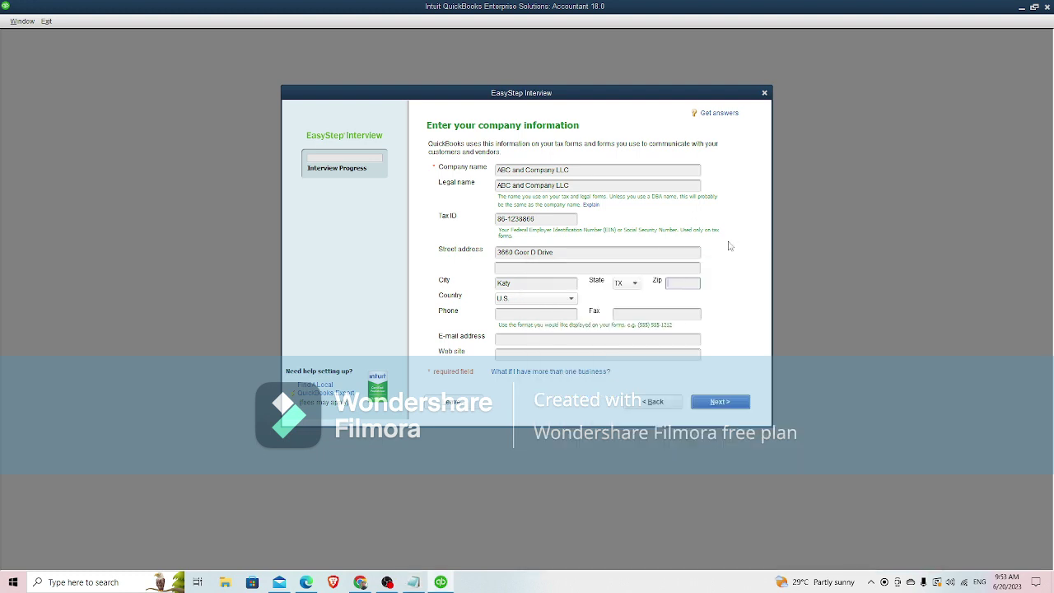
left_click(694, 283)
key("ctrl+v")
- Copy the phone number from the Notepad notes into both the Phone and Fax fields
left_click(414, 582)
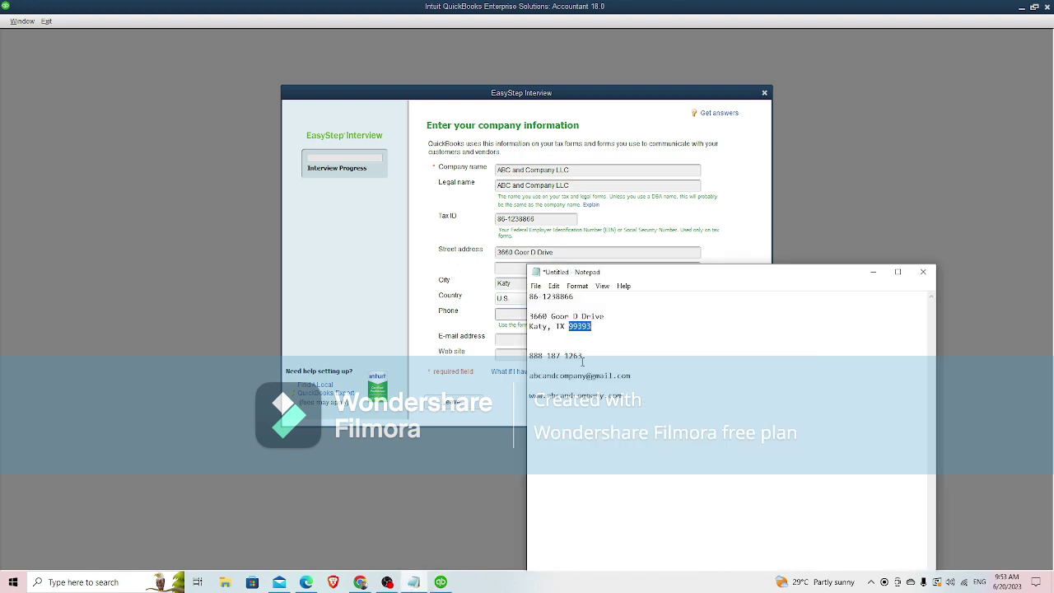
left_click_drag(582, 360, 511, 357)
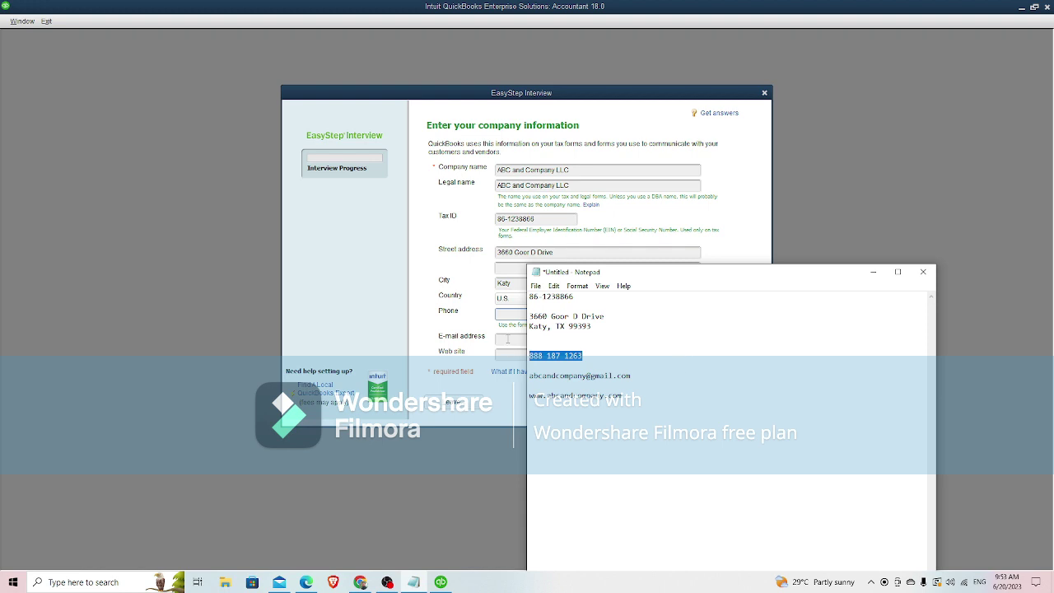
left_click(510, 328)
key("ctrl+v")
left_click(647, 316)
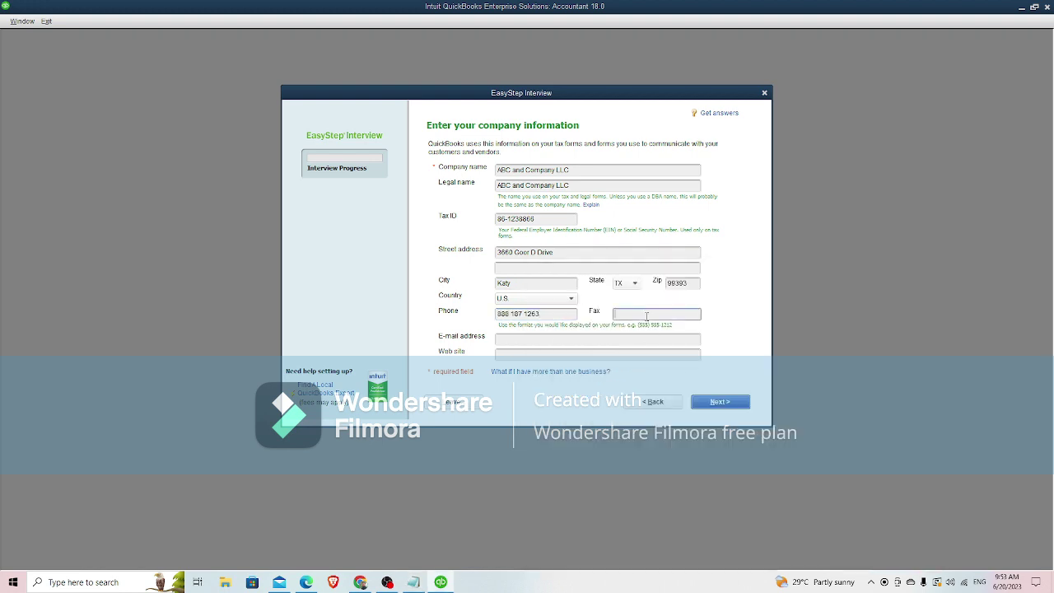
key("ctrl+v")
- Copy the company's e-mail address from the Notepad notes into the E-mail address field
left_click(554, 340)
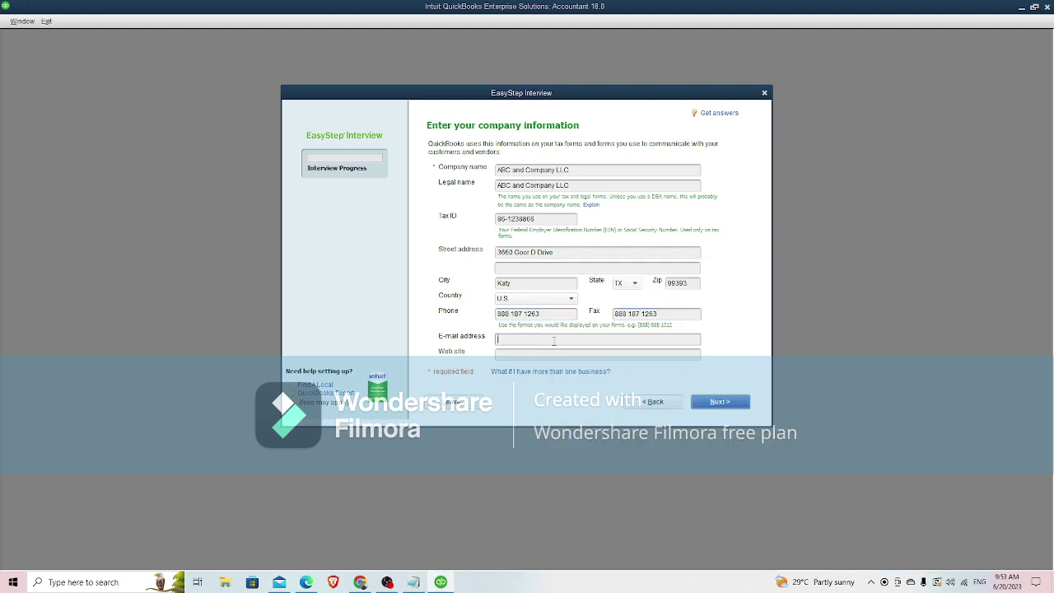
left_click(413, 582)
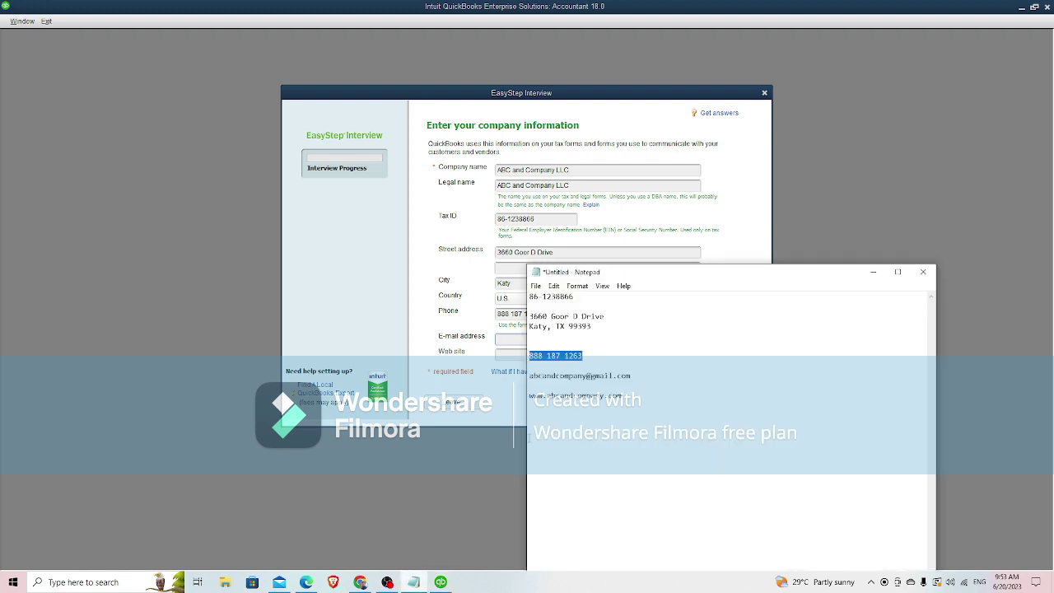
left_click_drag(631, 375, 502, 377)
key("ctrl+c")
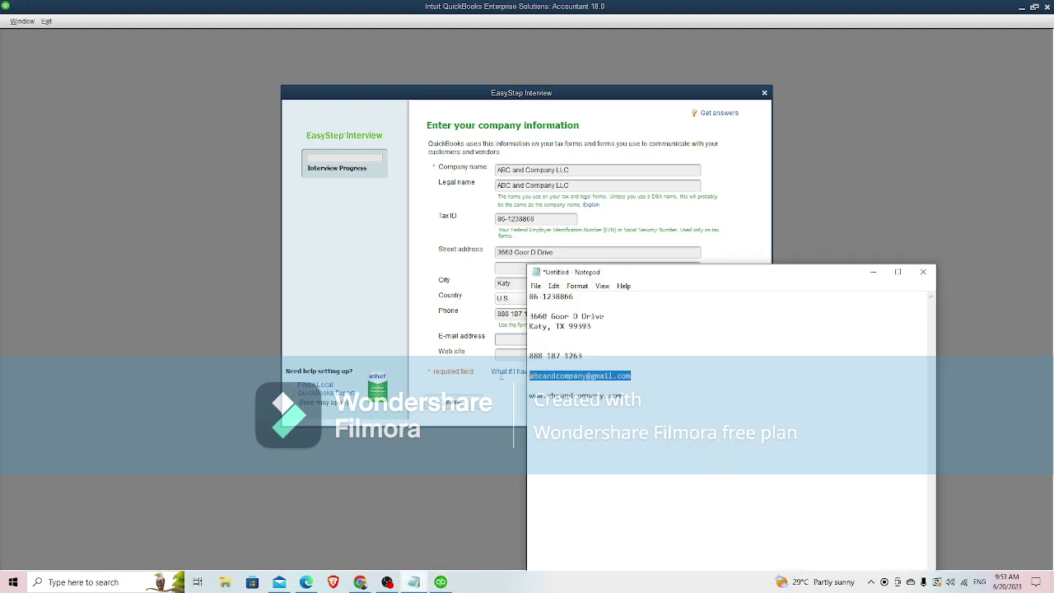
left_click(511, 338)
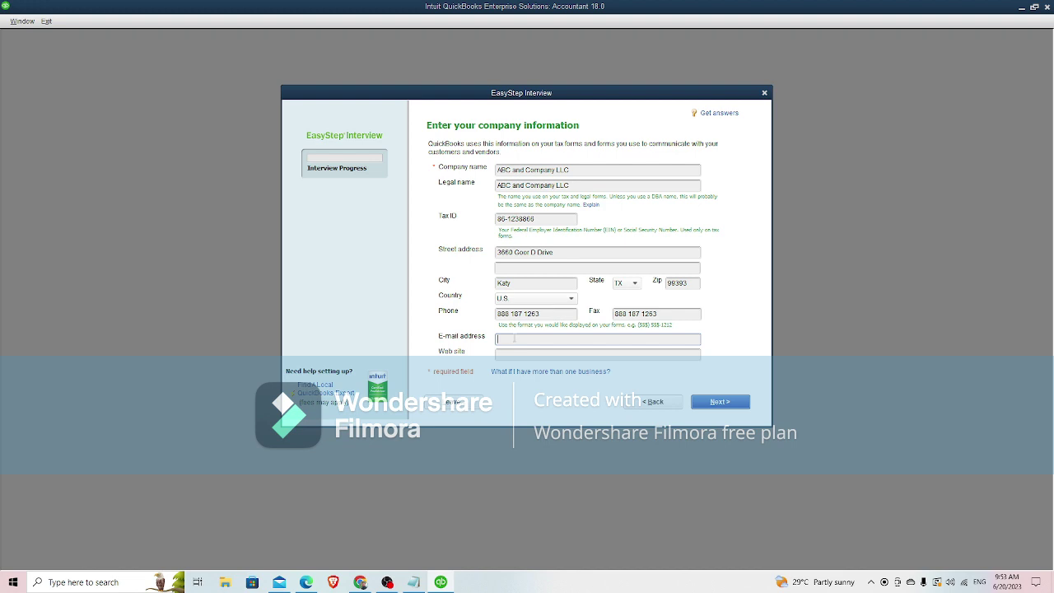
key("ctrl+v")
left_click(413, 582)
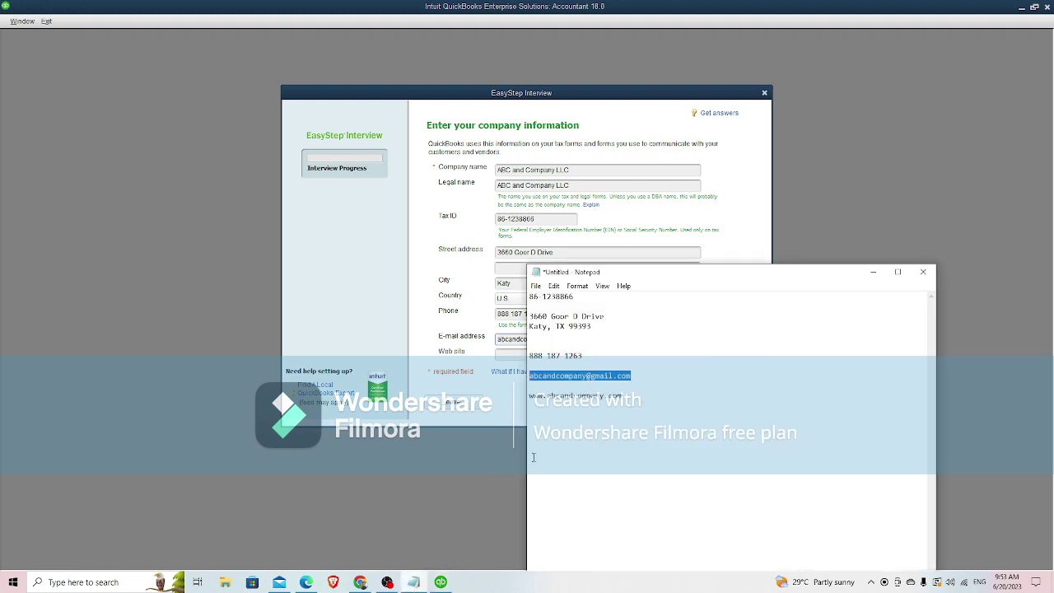
left_click_drag(622, 396, 486, 396)
key("ctrl+c")
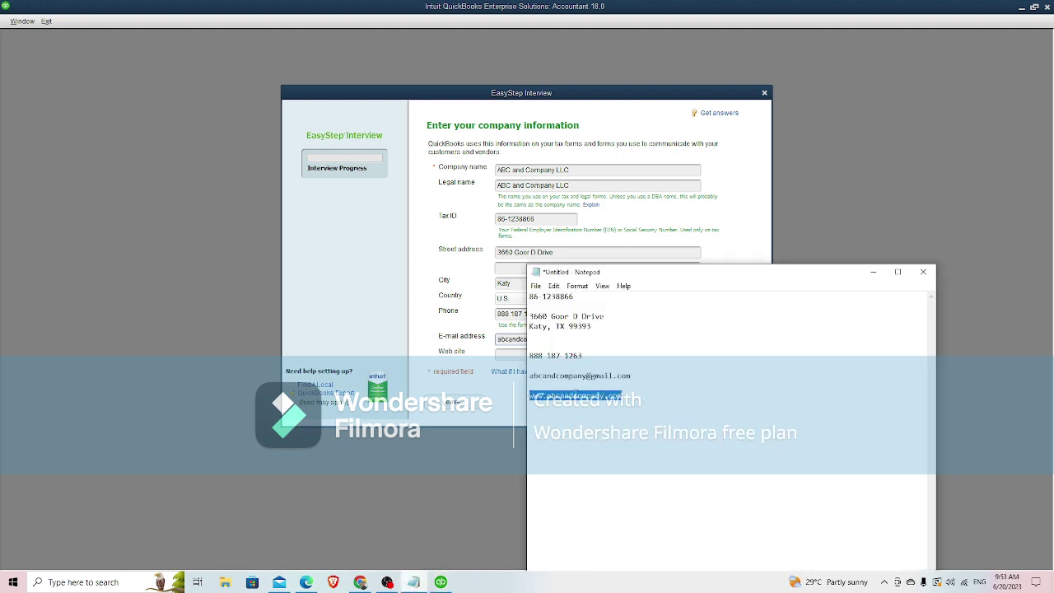
left_click(519, 354)
key("ctrl+v")
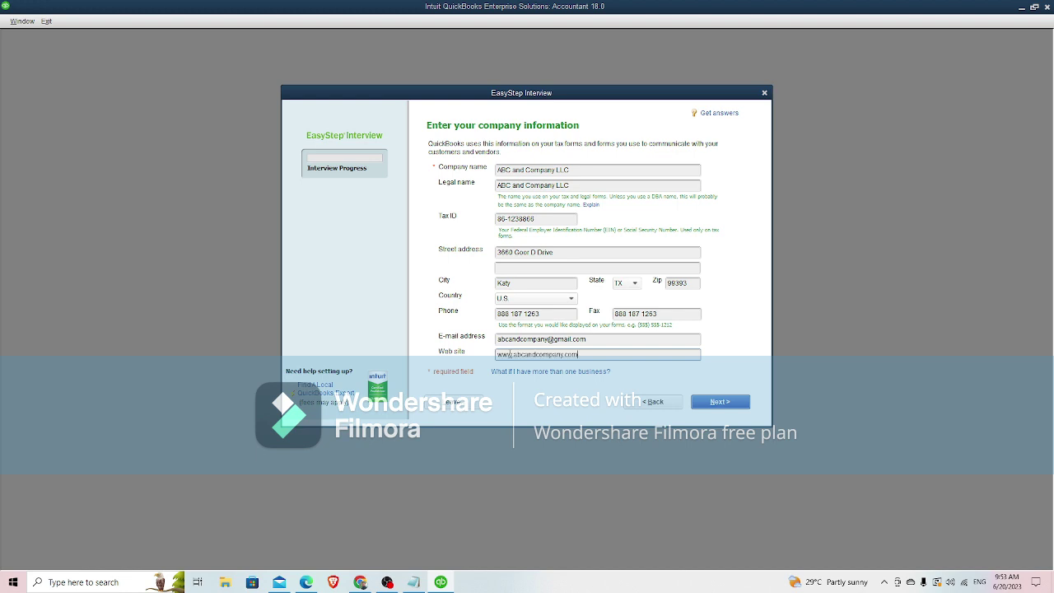
left_click(720, 402)
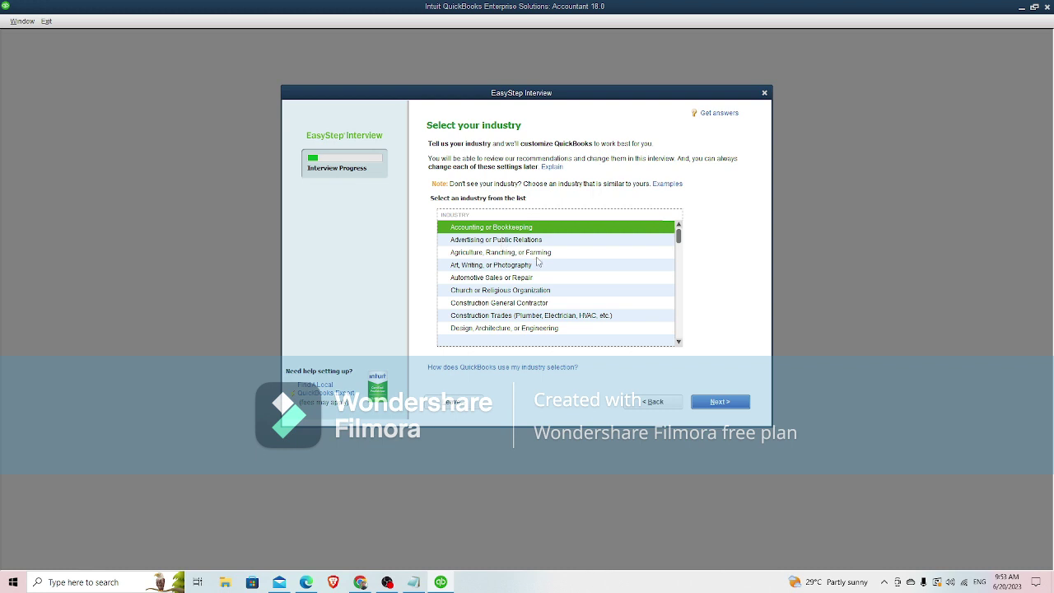
- Look through the industry list, keep Accounting or Bookkeeping as the company's industry, and continue to the company organization question
scroll(528, 306, "down", 4)
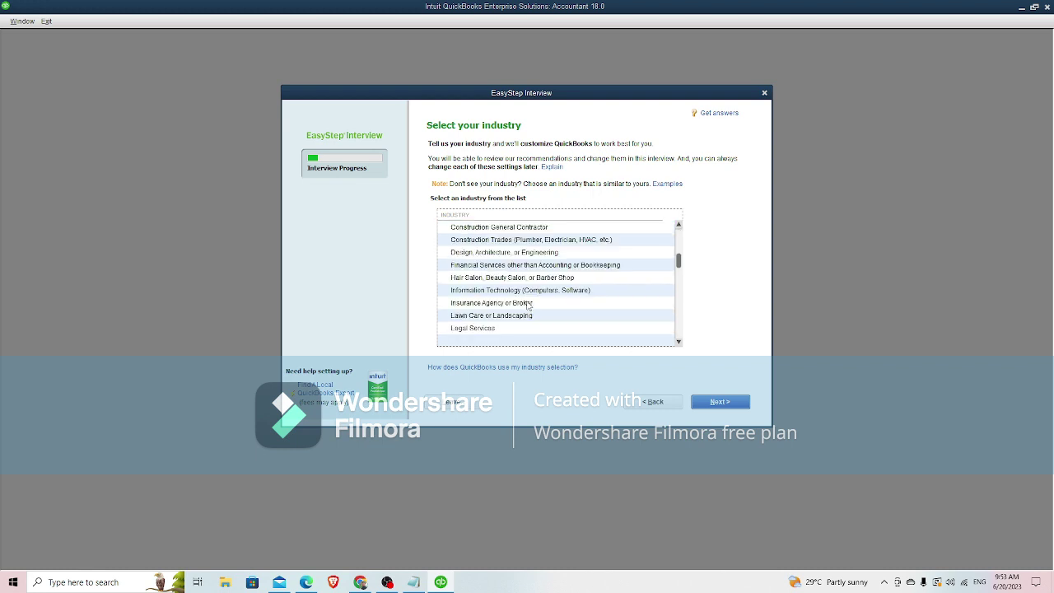
scroll(528, 306, "down", 1)
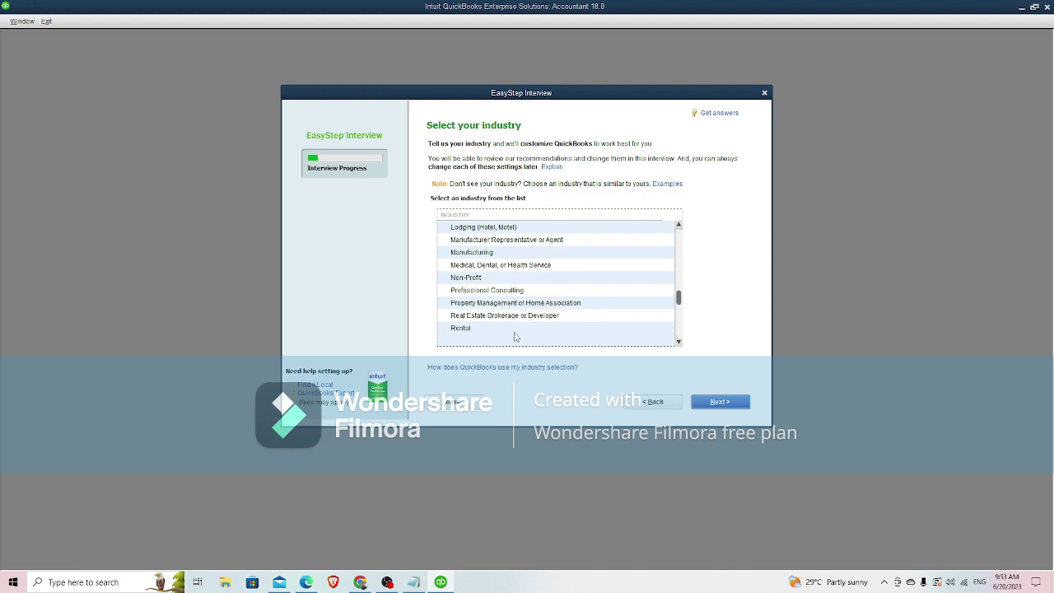
scroll(543, 316, "up", 6)
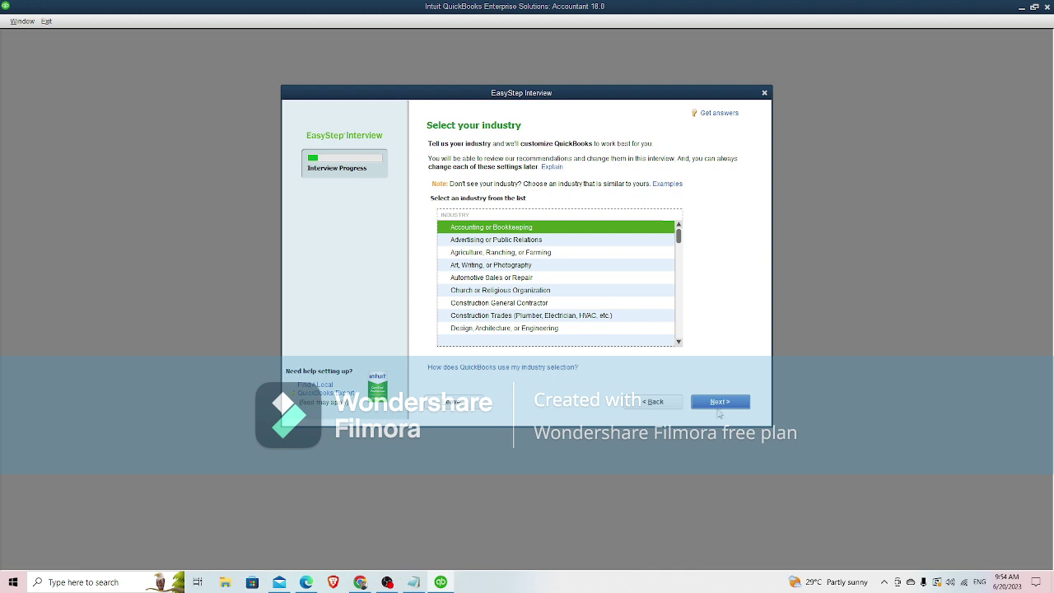
left_click(719, 402)
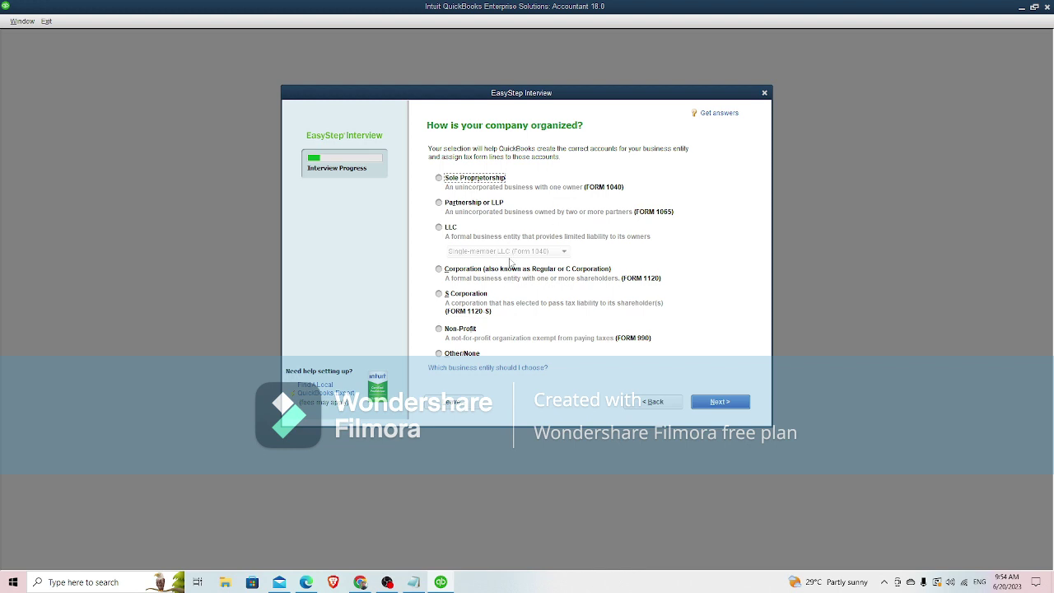
- Organize the company as a Single-member LLC (Form 1040) and accept January as the first month of the fiscal year
left_click(439, 228)
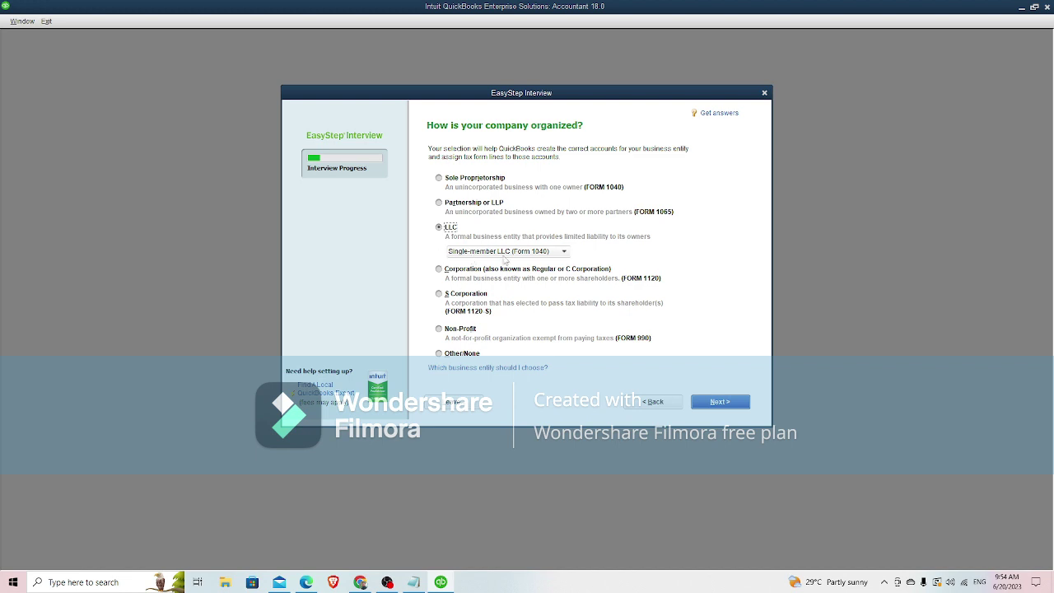
left_click(564, 252)
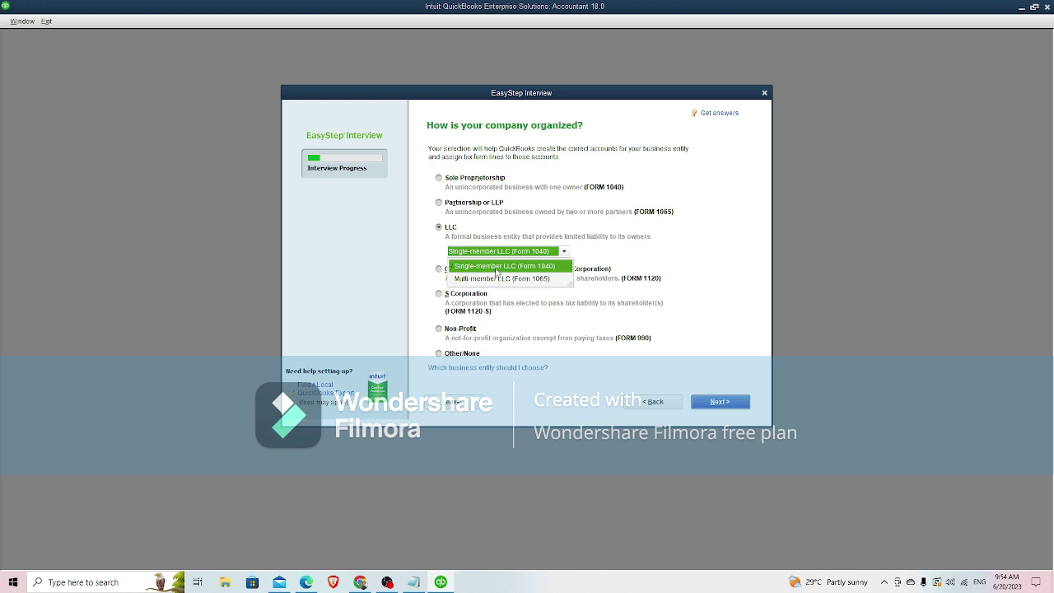
left_click(497, 267)
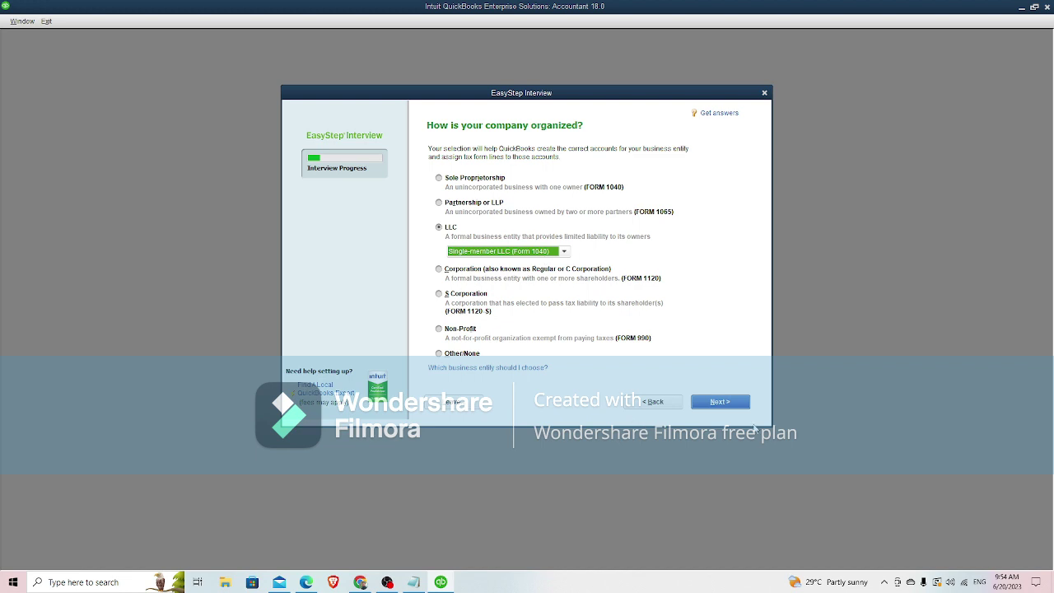
left_click(719, 401)
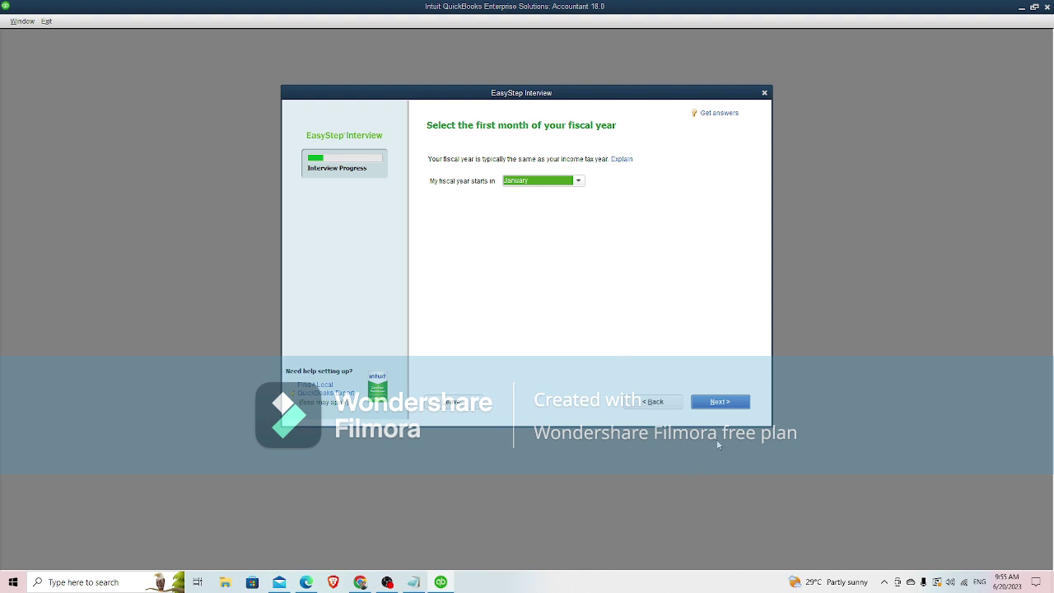
left_click(730, 404)
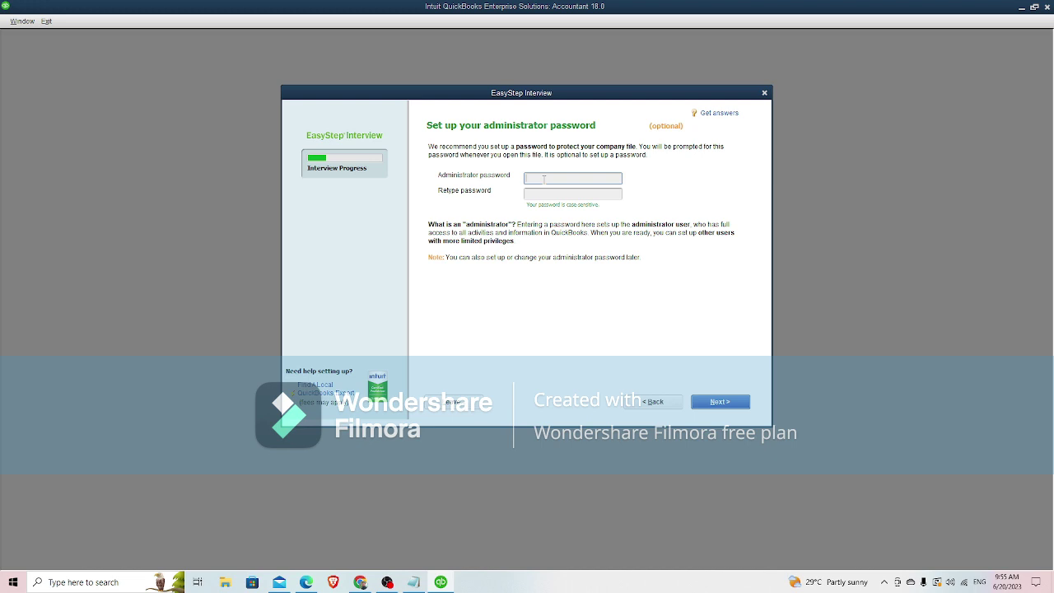
- Enter the administrator password, retype it for confirmation, and continue to creating the company file
type("******")
left_click(538, 192)
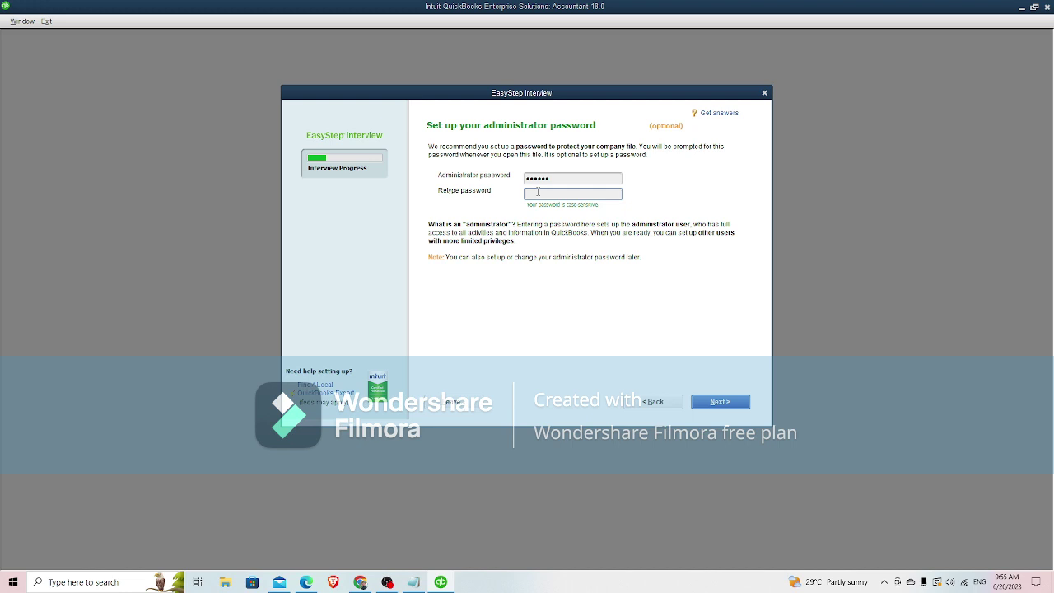
type("******")
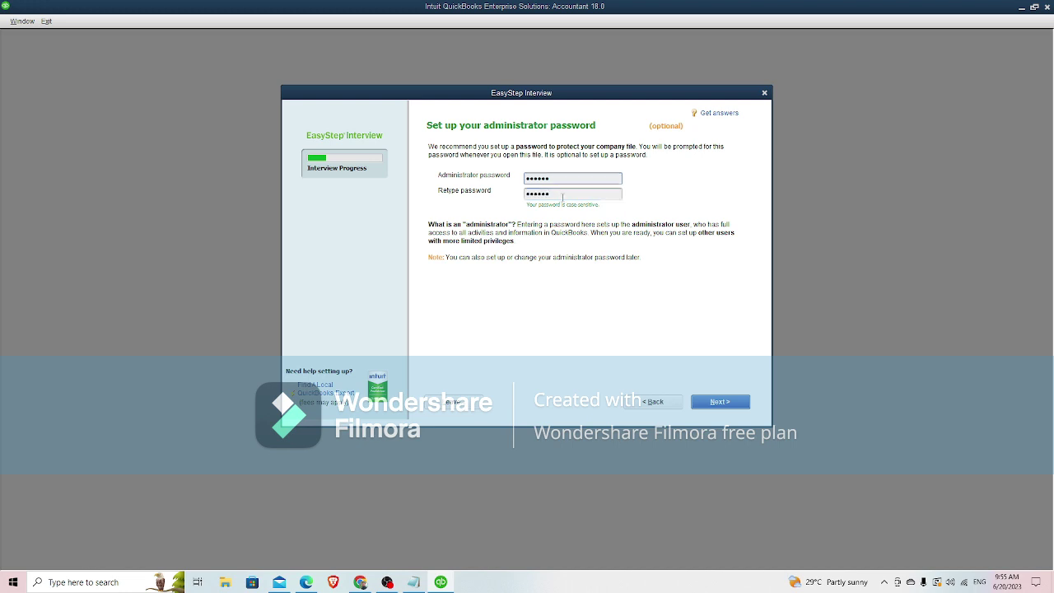
left_click(560, 193)
left_click(719, 404)
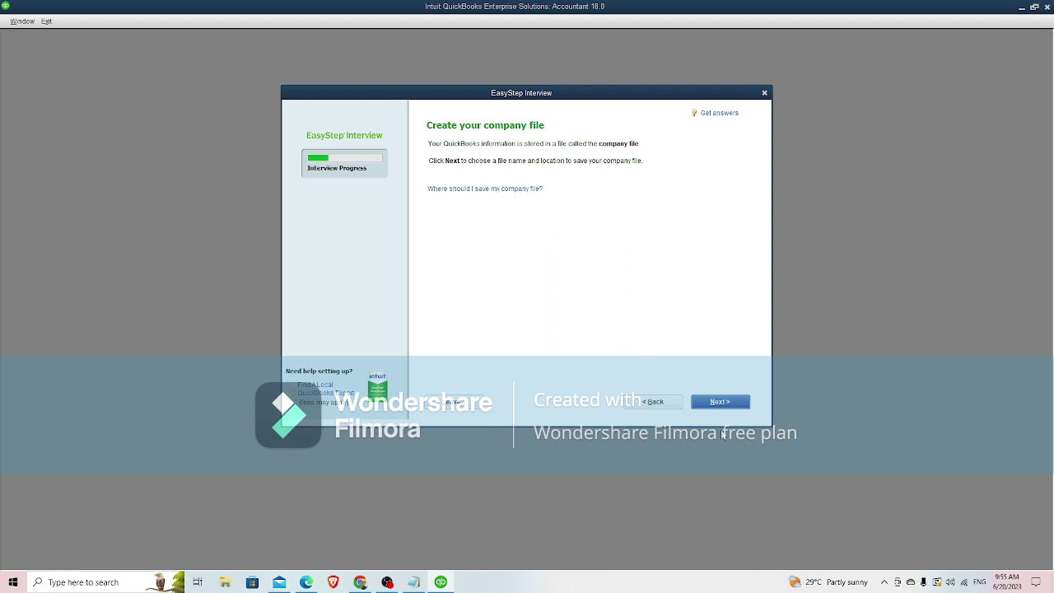
- Save the new company file as ABC and Company LLC.QBW in the Sample1 folder
left_click(729, 404)
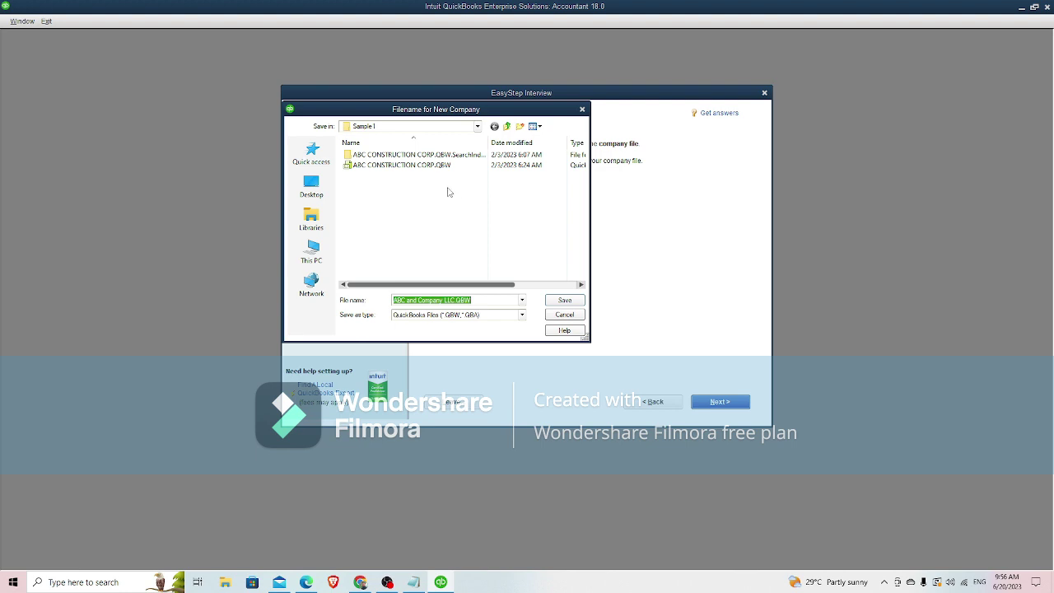
left_click(477, 126)
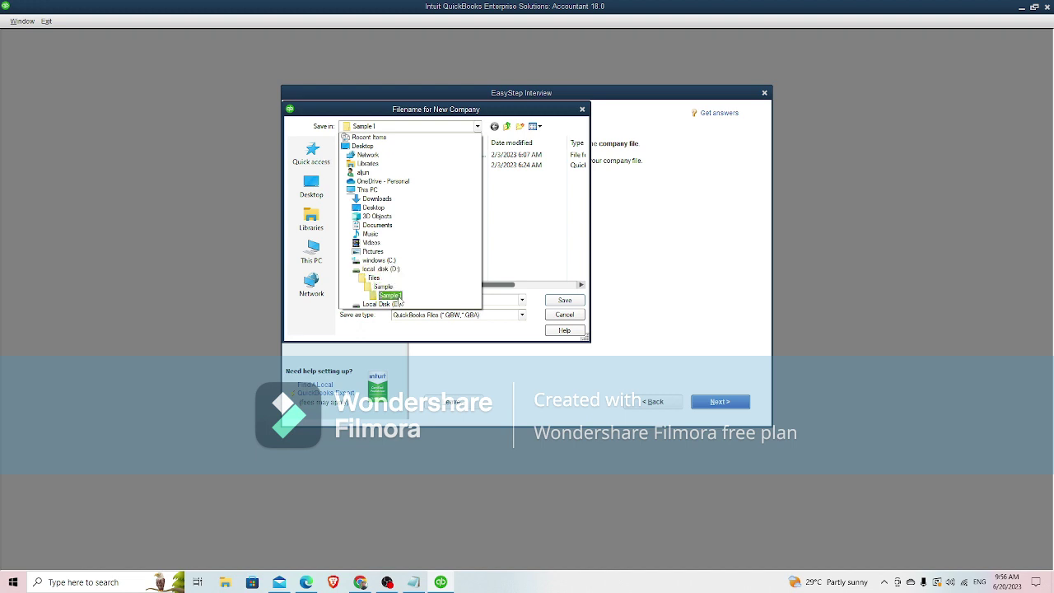
left_click(401, 301)
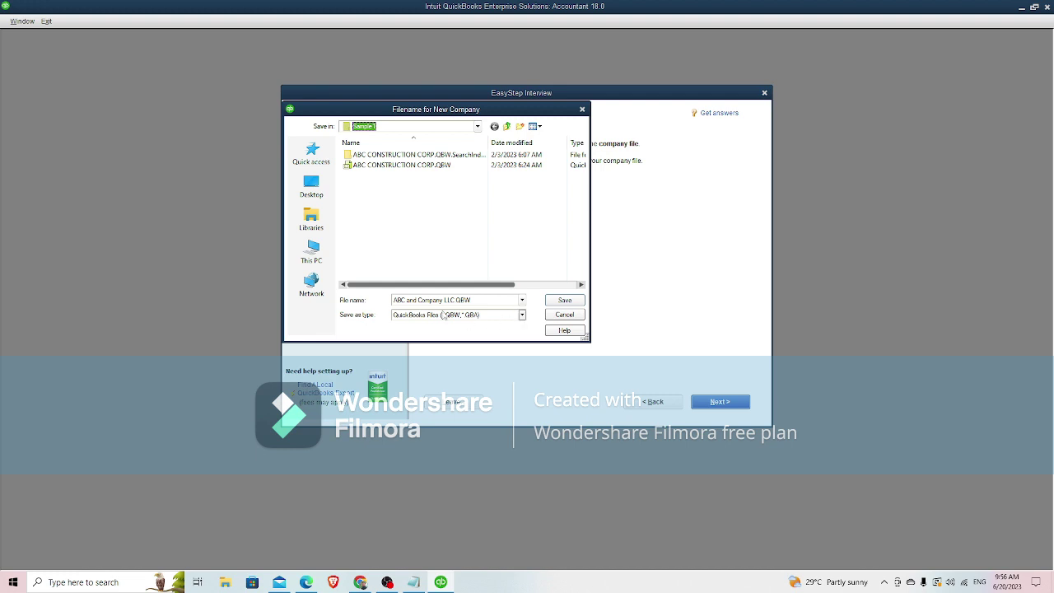
left_click(580, 302)
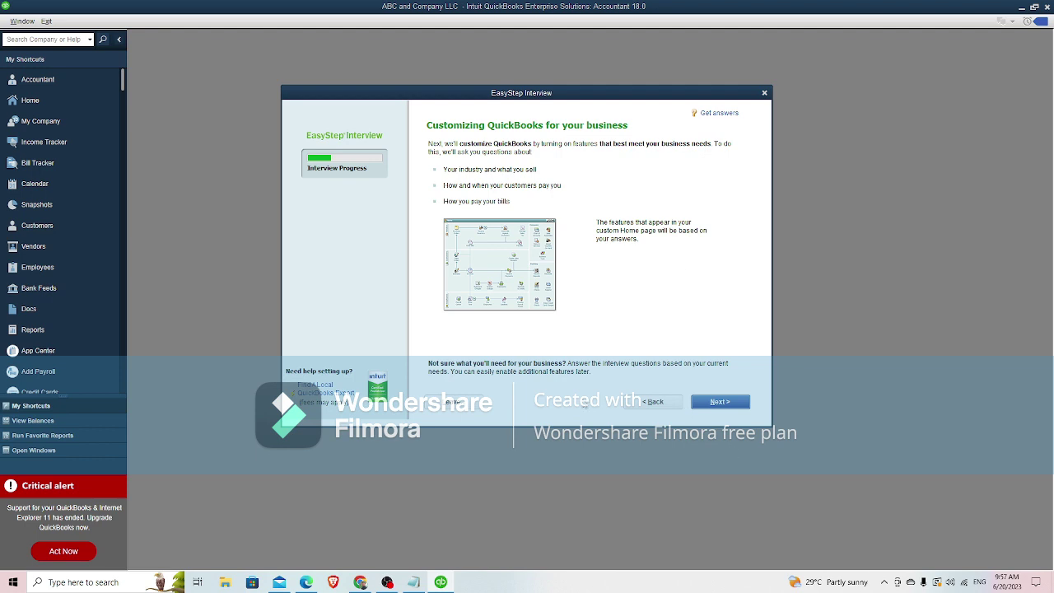
- Set the company to sell services only, answering No to both sales tax and estimates
left_click(720, 402)
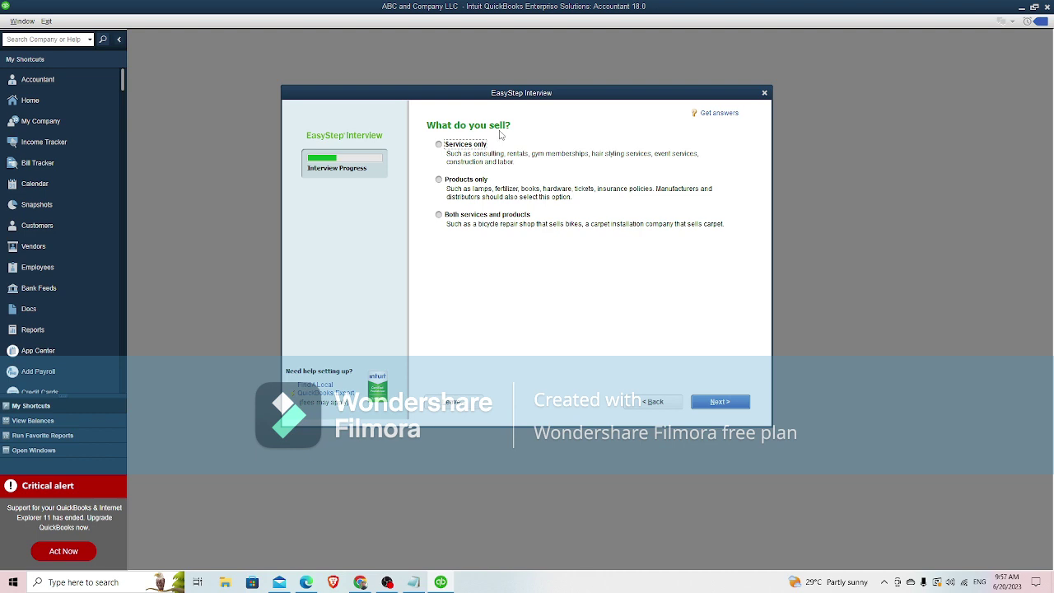
left_click(439, 145)
left_click(719, 403)
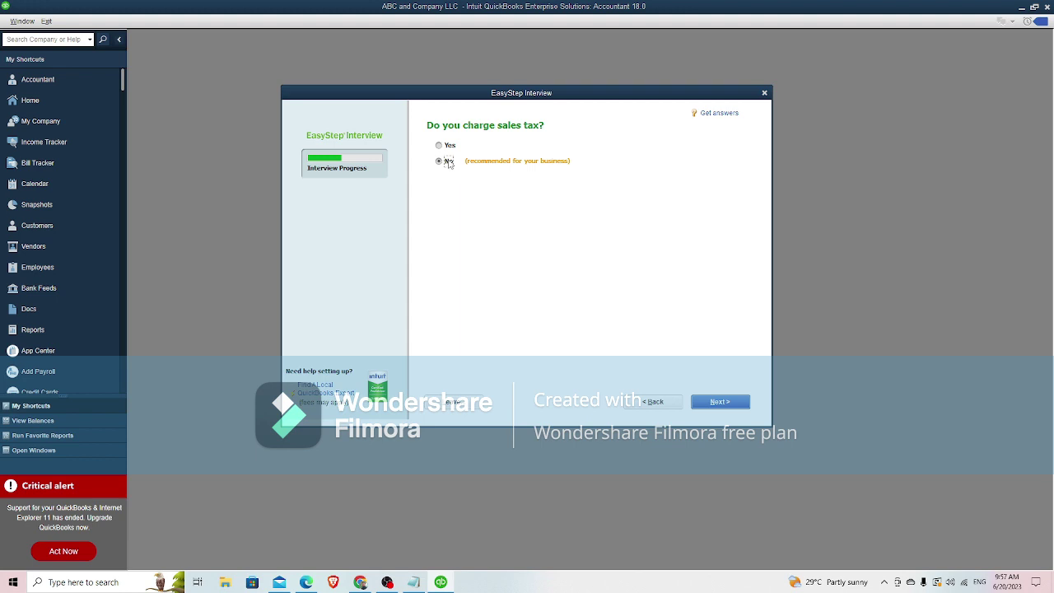
left_click(724, 408)
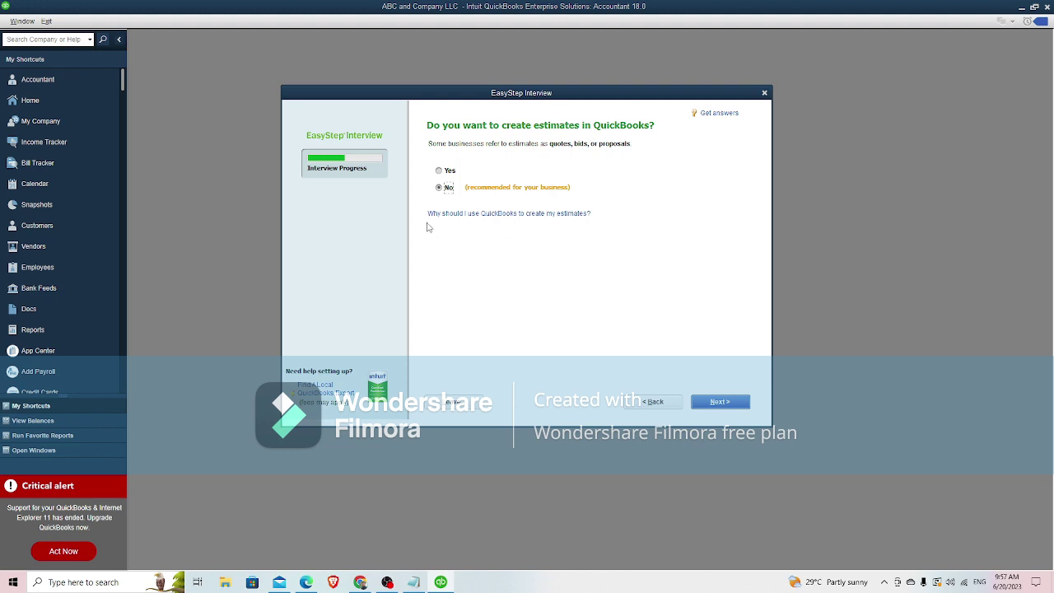
left_click(725, 410)
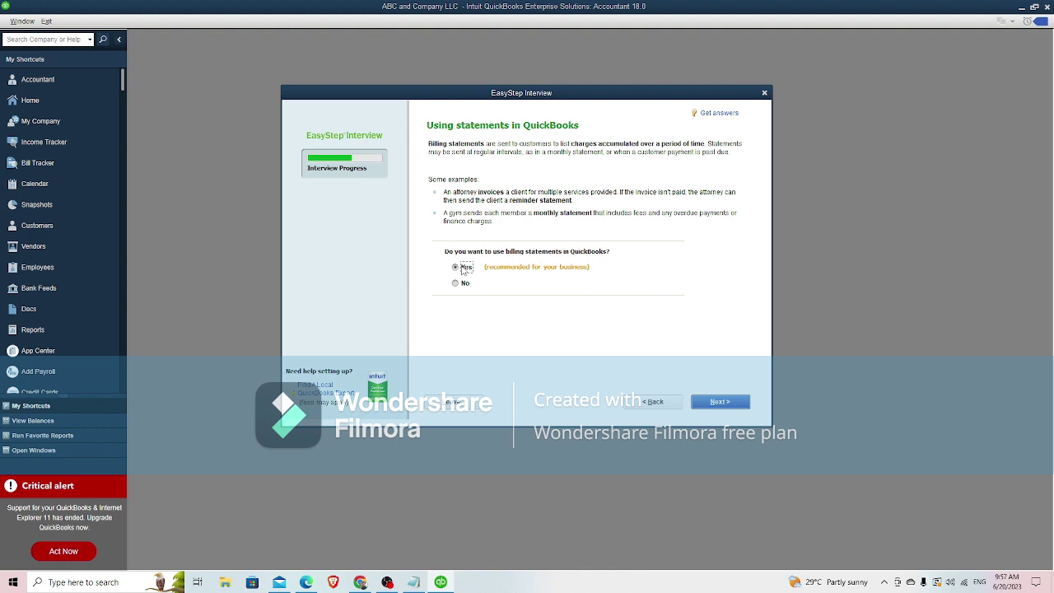
- Accept billing statements and choose to use invoices, but without progress invoicing
left_click(723, 403)
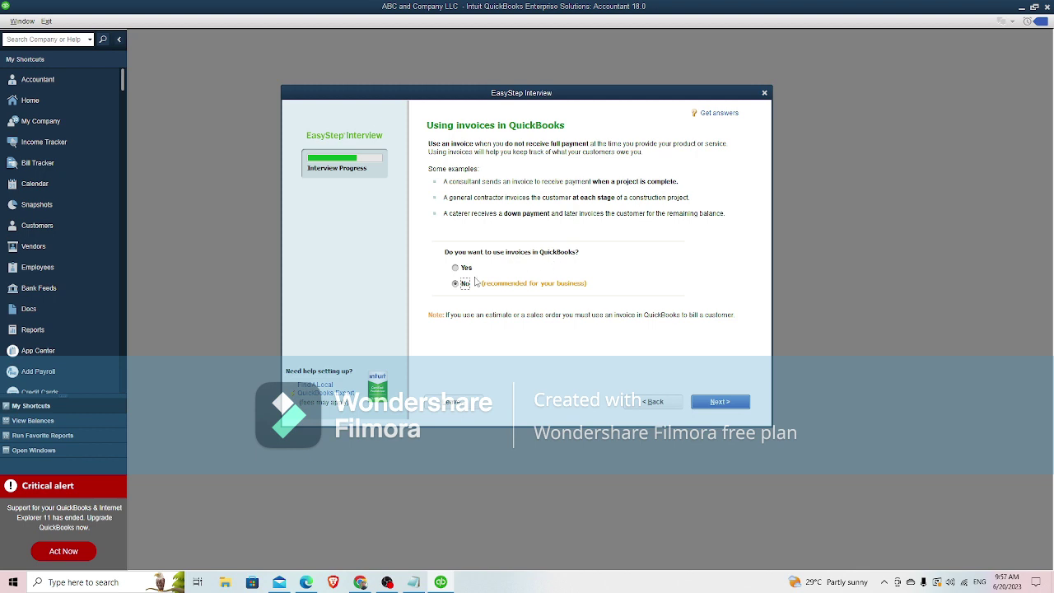
left_click(467, 269)
left_click(728, 406)
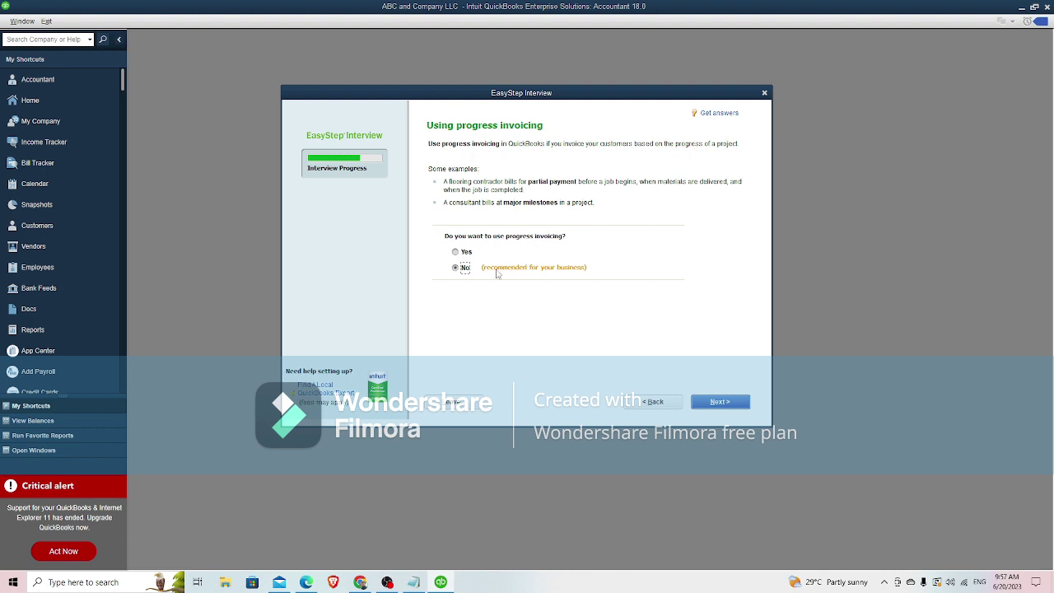
left_click(730, 408)
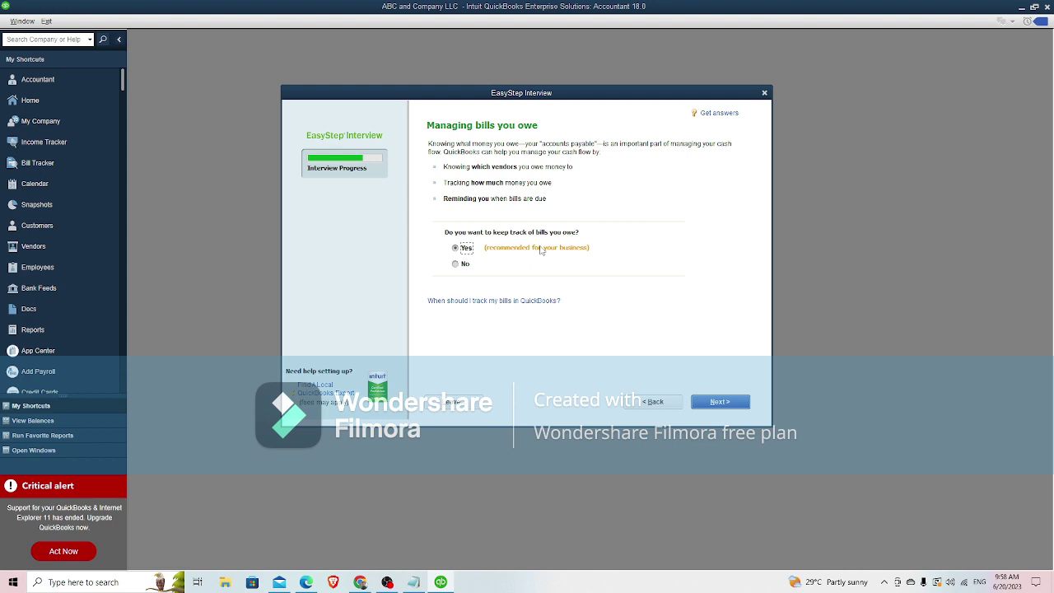
- Accept tracking of bills and time, and answer No to having employees
left_click(719, 402)
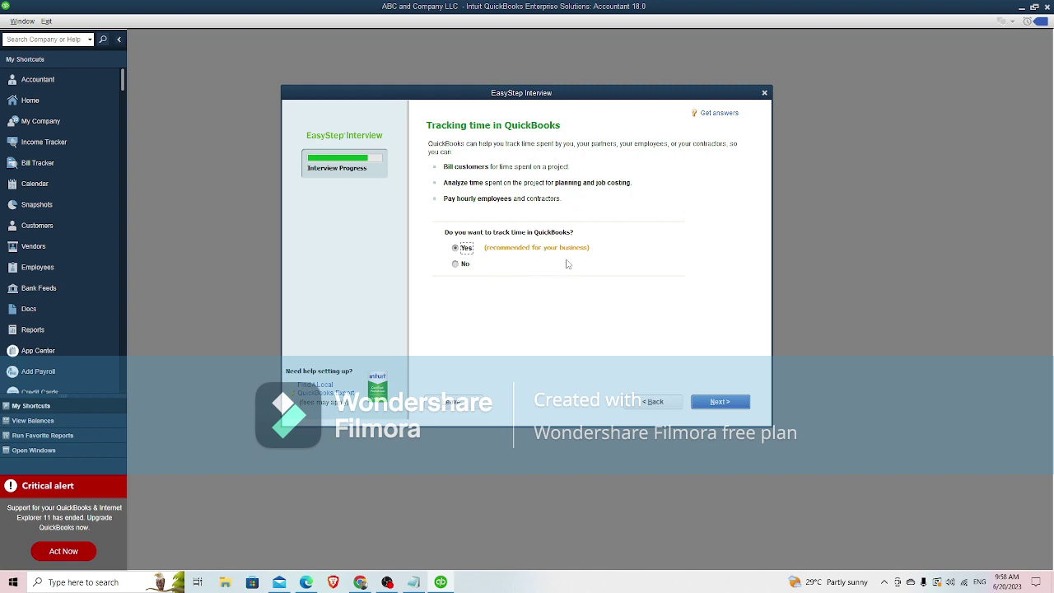
left_click(723, 403)
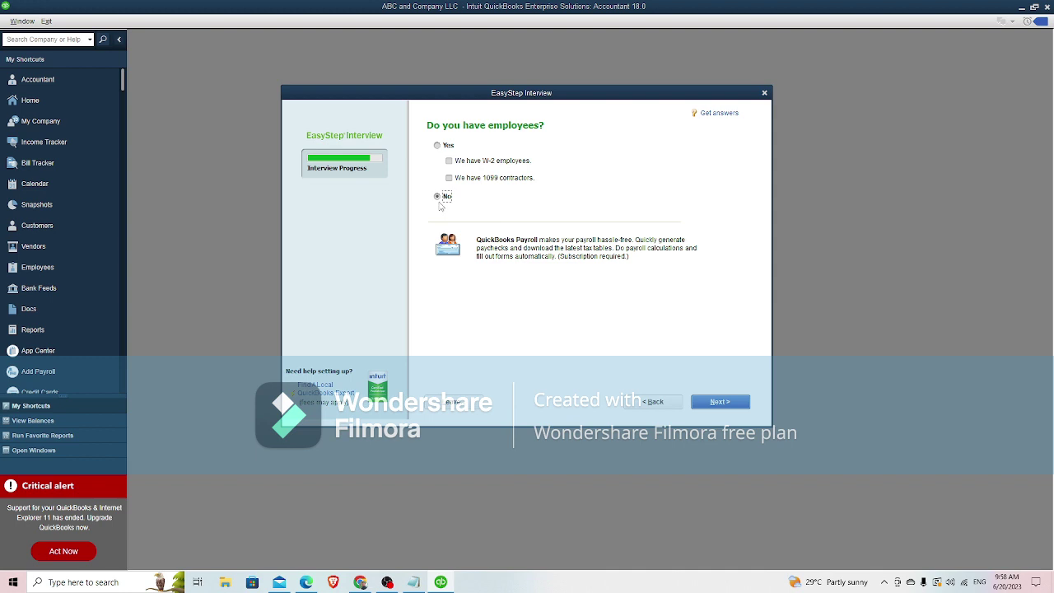
left_click(716, 402)
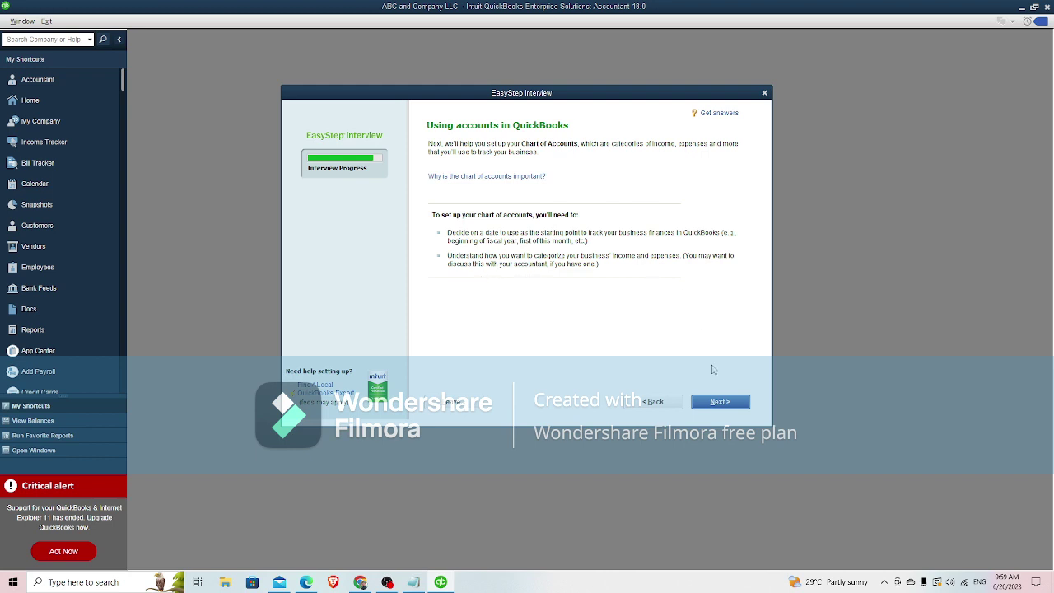
- Set a custom start date of 01/01/2022 for tracking finances and continue to the income and expense accounts
left_click(713, 404)
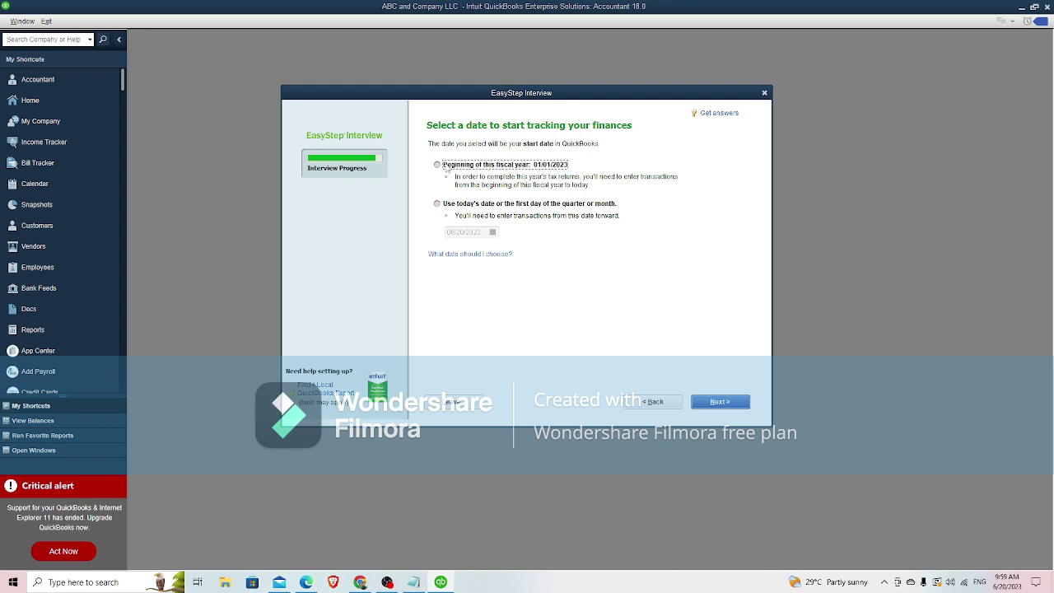
left_click(449, 172)
left_click(456, 208)
left_click(493, 232)
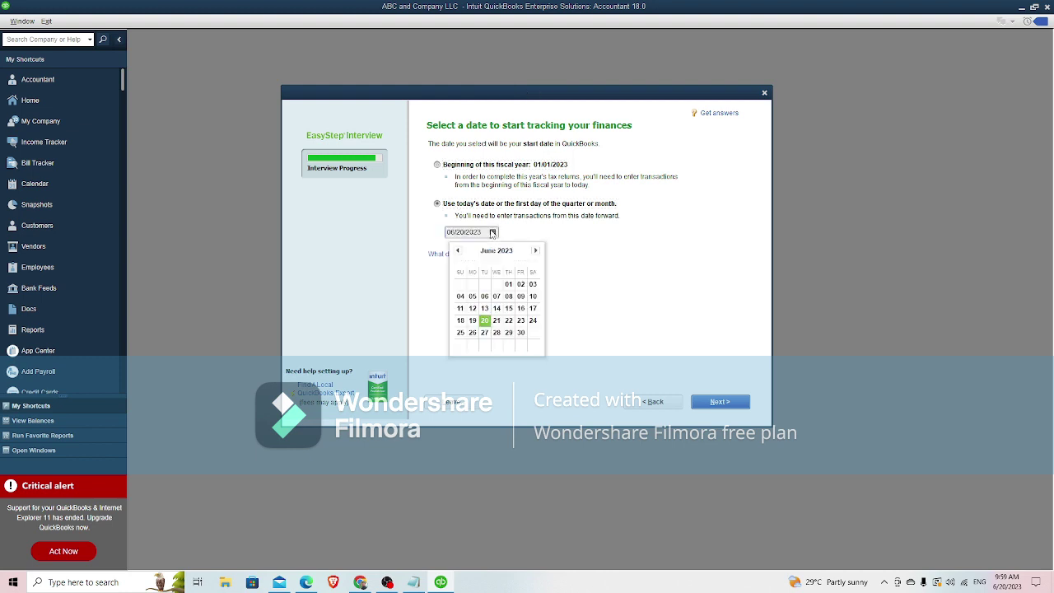
left_click(458, 252)
left_click(458, 251)
left_click(458, 252)
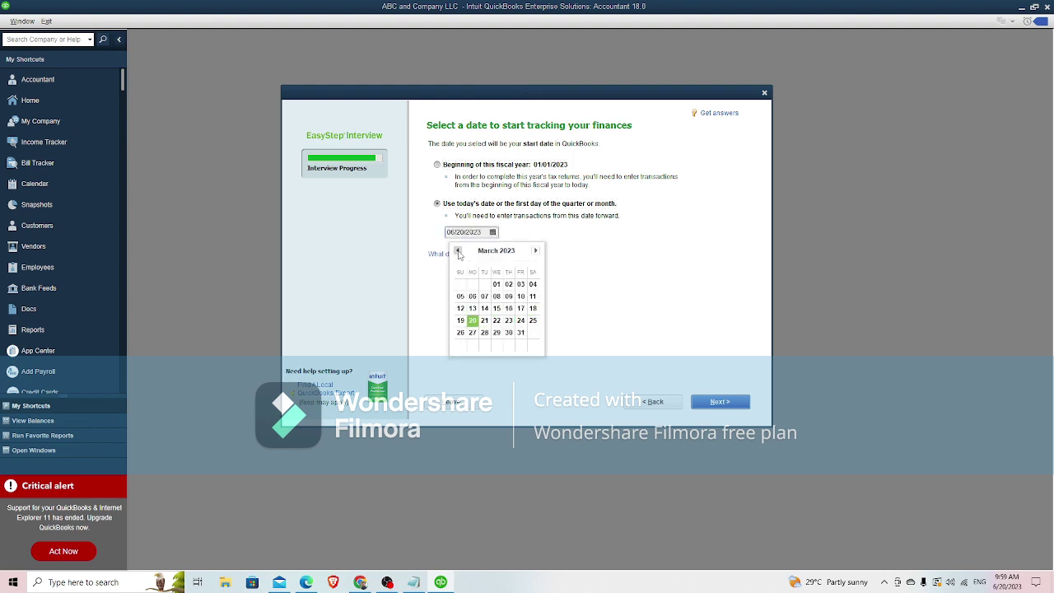
left_click(458, 251)
left_click(458, 251)
left_click(458, 251)
left_click(458, 251)
left_click(458, 252)
left_click(458, 251)
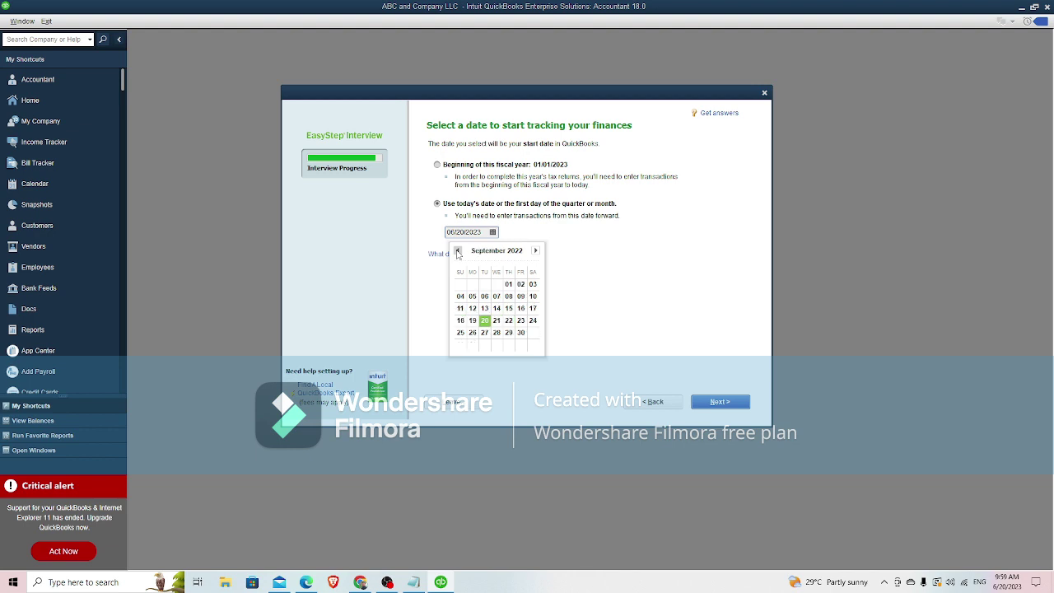
left_click(458, 251)
left_click(458, 251)
left_click(458, 252)
left_click(458, 251)
left_click(458, 252)
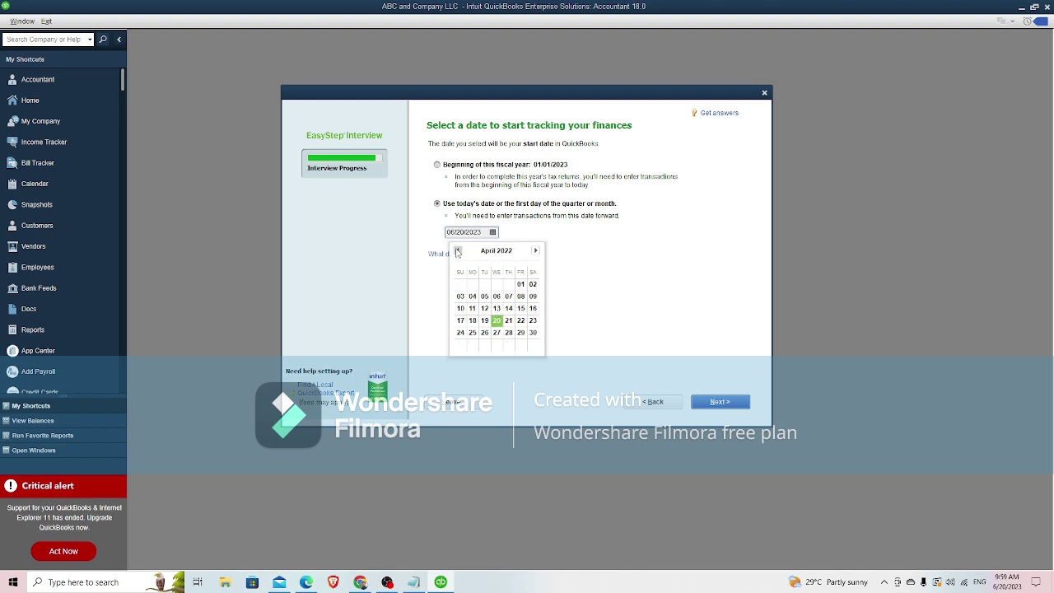
left_click(458, 251)
left_click(458, 252)
left_click(457, 251)
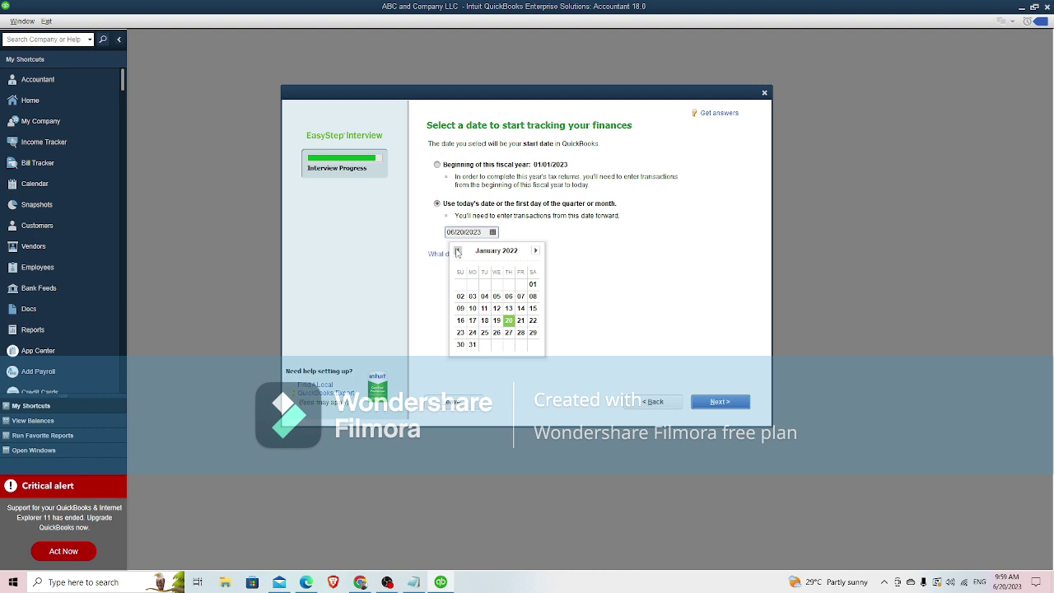
left_click(532, 284)
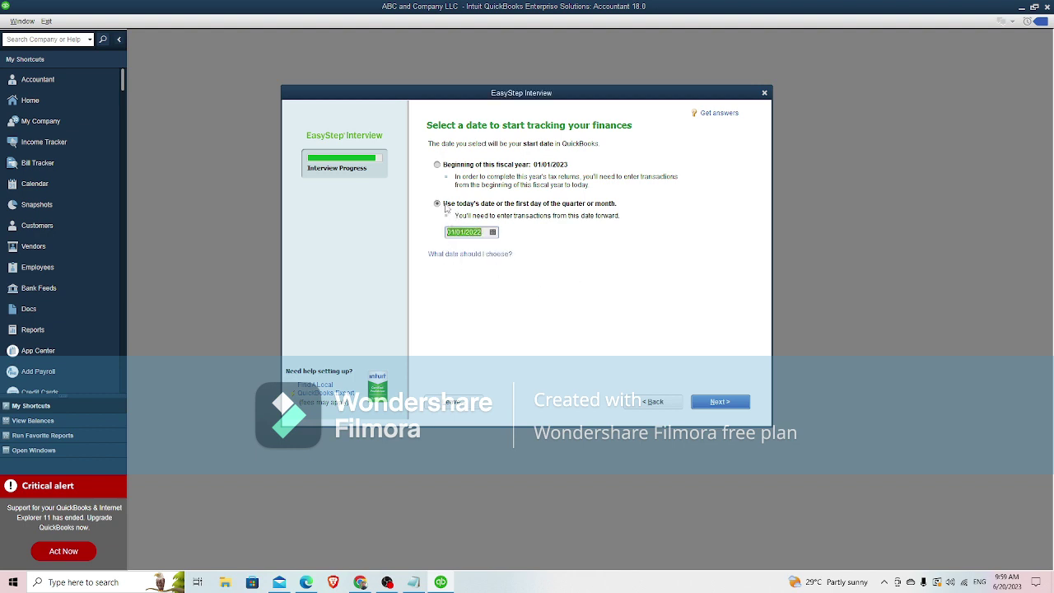
left_click(723, 404)
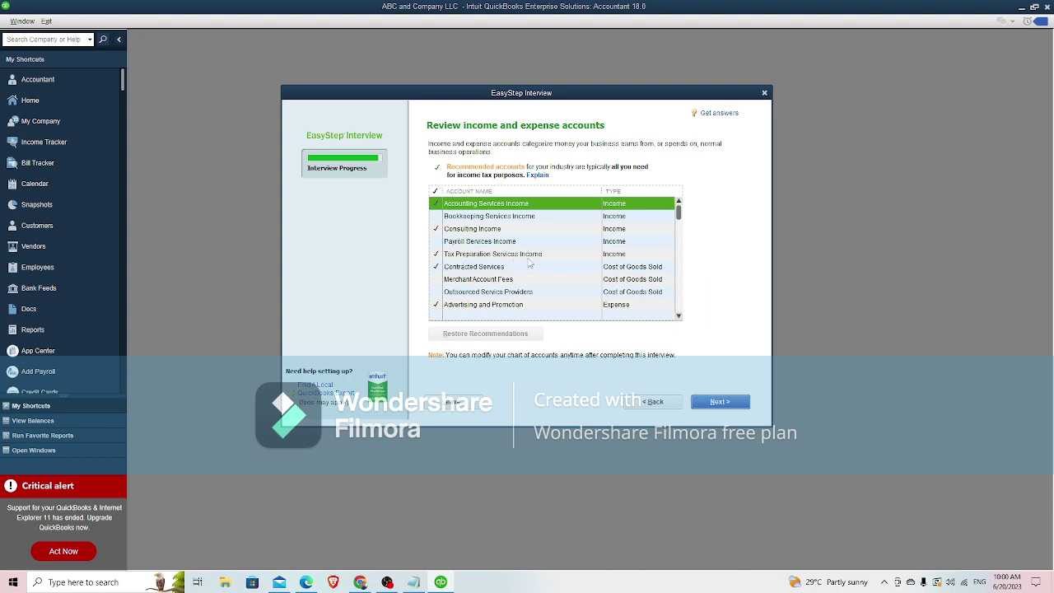
- Include Payroll Services Income, Bookkeeping Services Income and Merchant Account Fees in the company's income and expense accounts
left_click(452, 245)
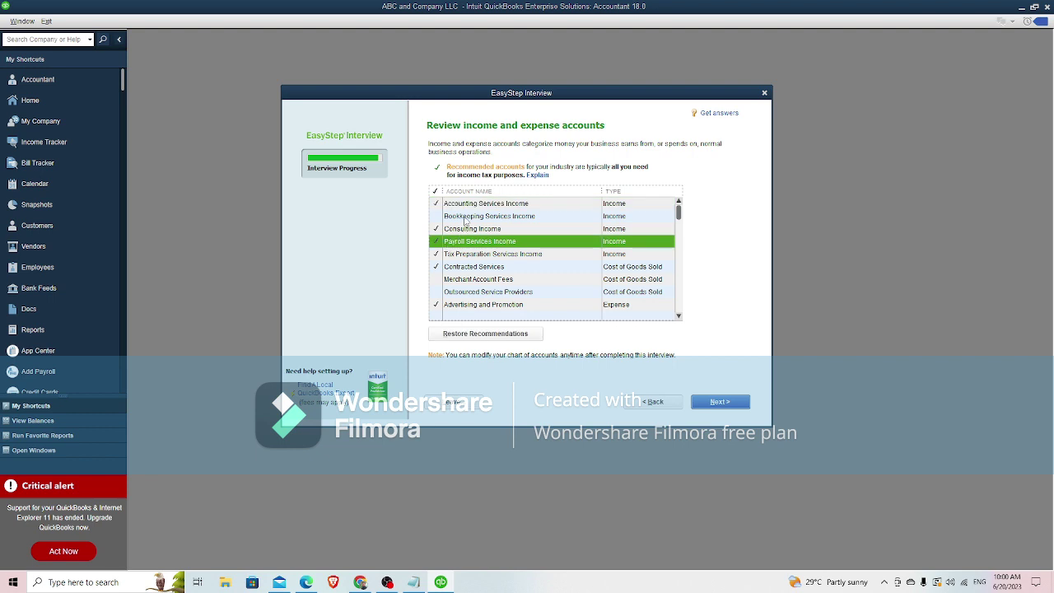
left_click(466, 218)
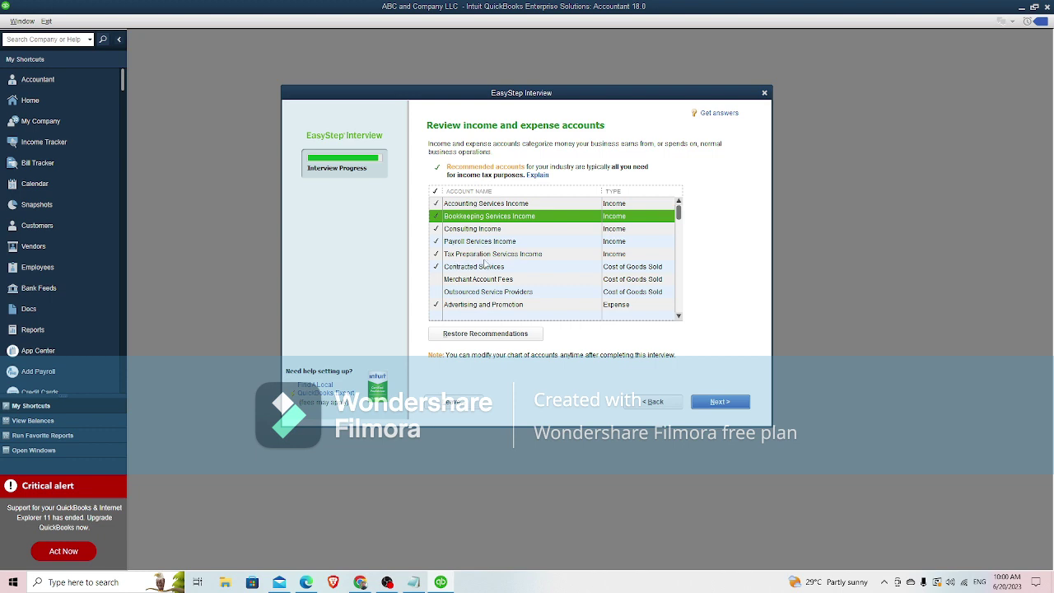
scroll(488, 260, "down", 1)
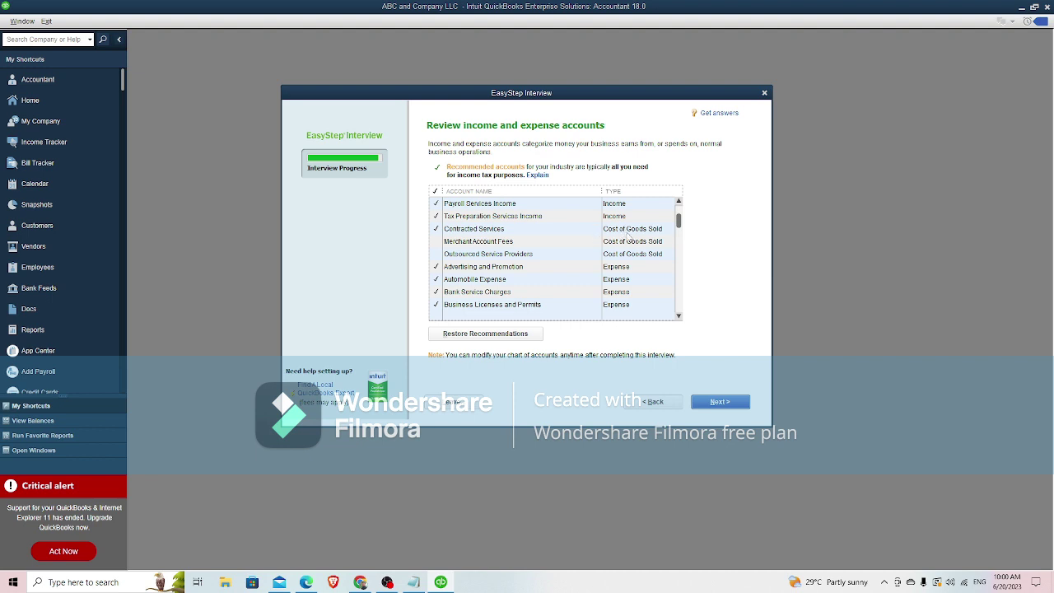
left_click(466, 246)
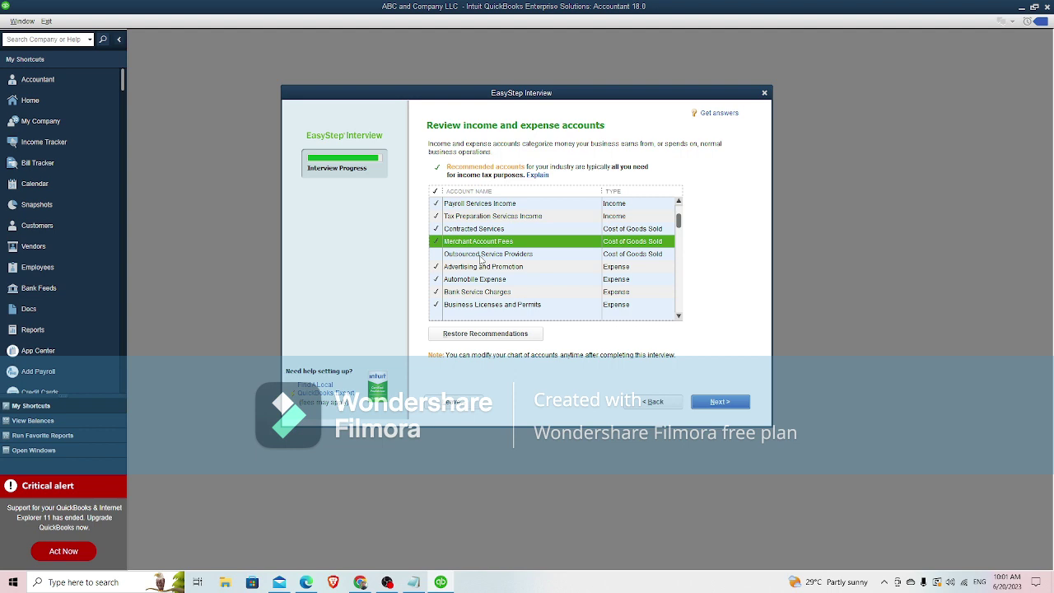
left_click(484, 259)
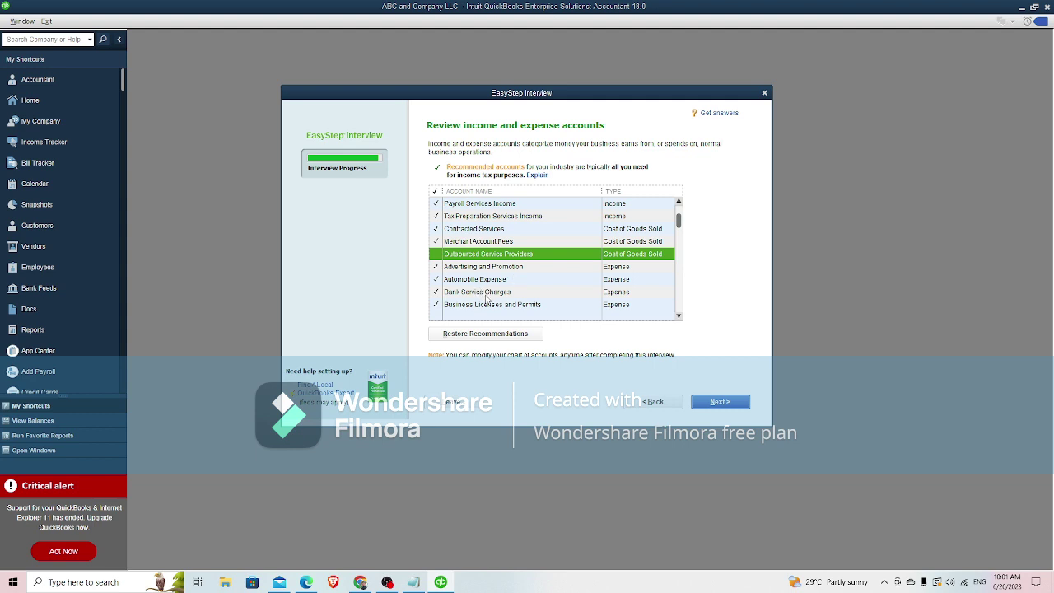
- Accept the account selection to complete the EasyStep Interview, and start working without adding contacts, products or bank accounts
scroll(488, 298, "down", 3)
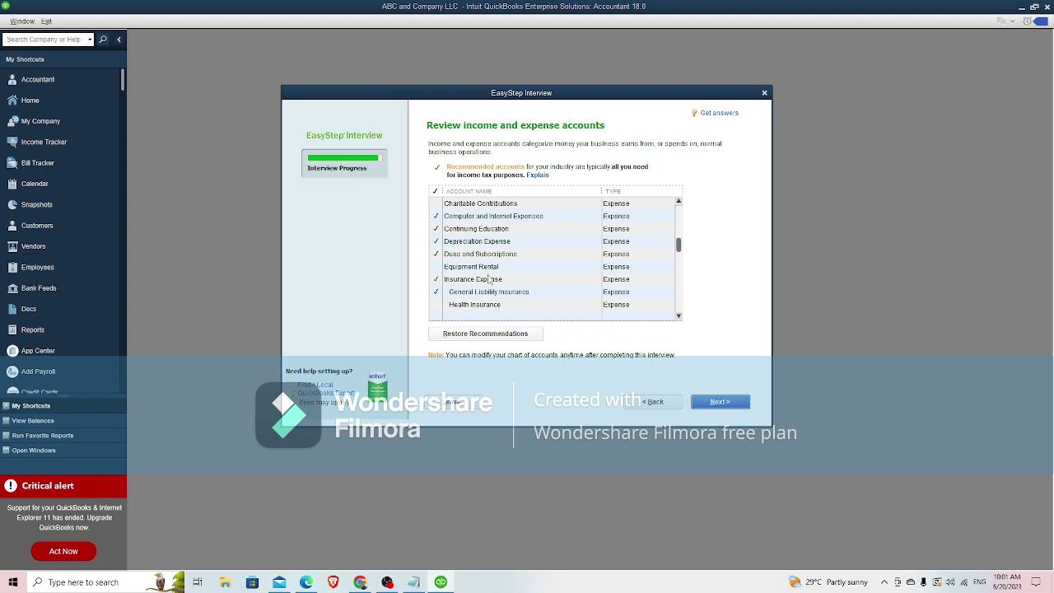
scroll(488, 270, "down", 1)
scroll(488, 267, "down", 6)
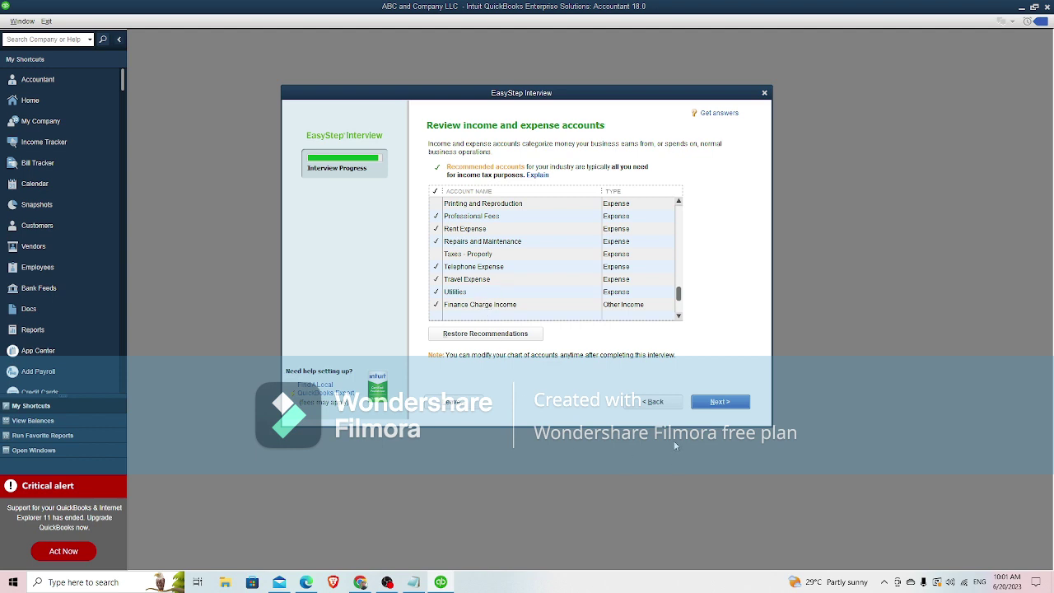
scroll(536, 274, "up", 8)
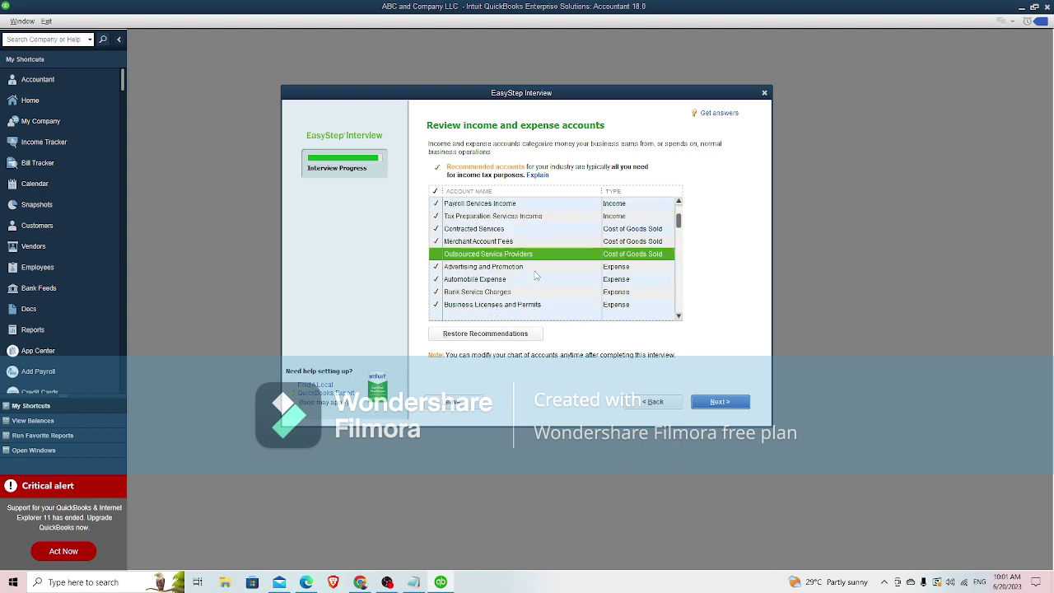
scroll(536, 275, "down", 10)
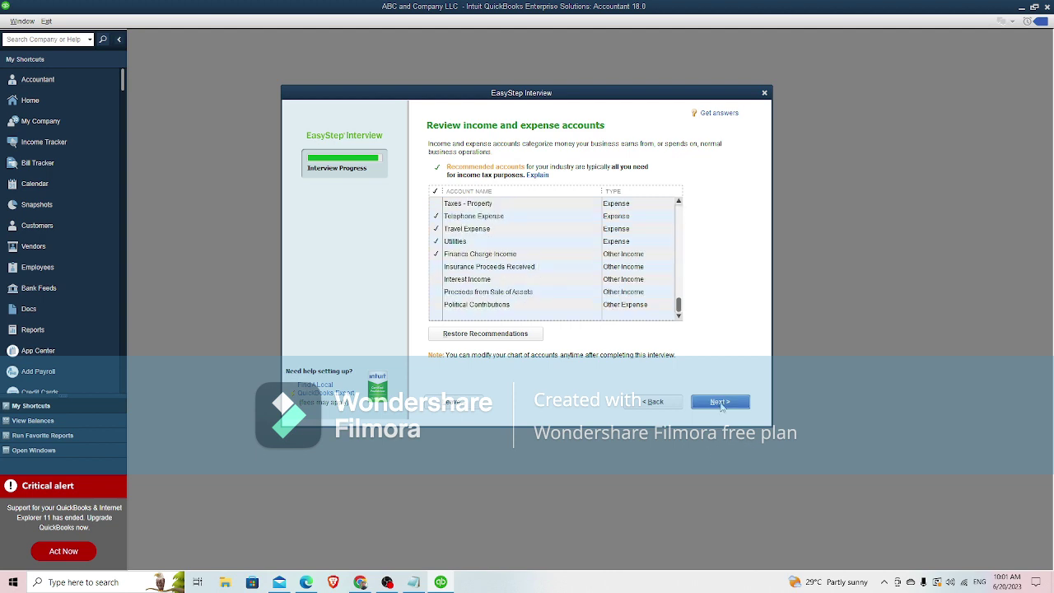
left_click(721, 403)
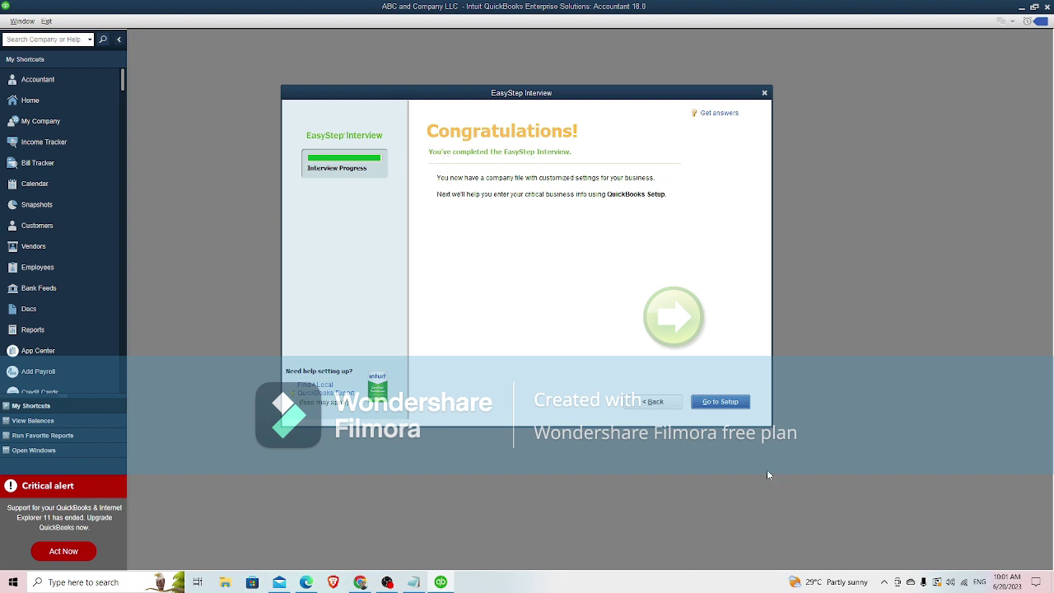
left_click(732, 404)
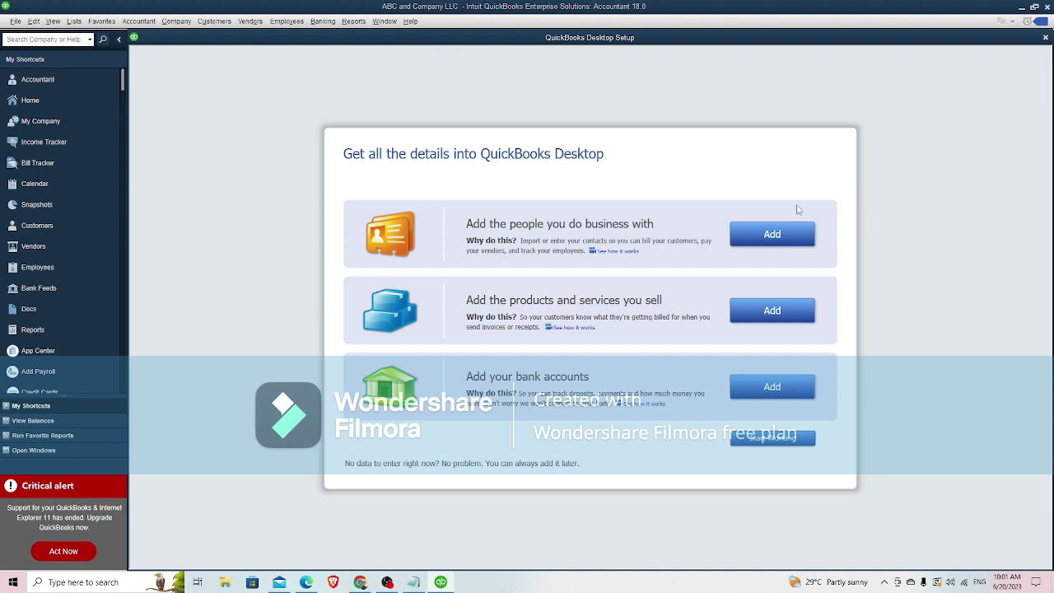
left_click(788, 438)
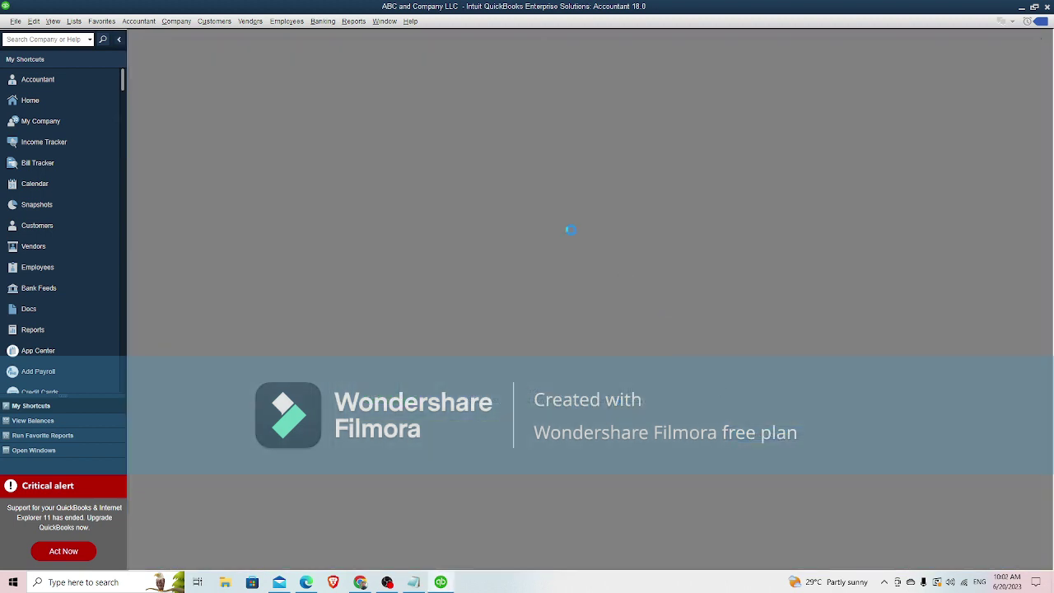